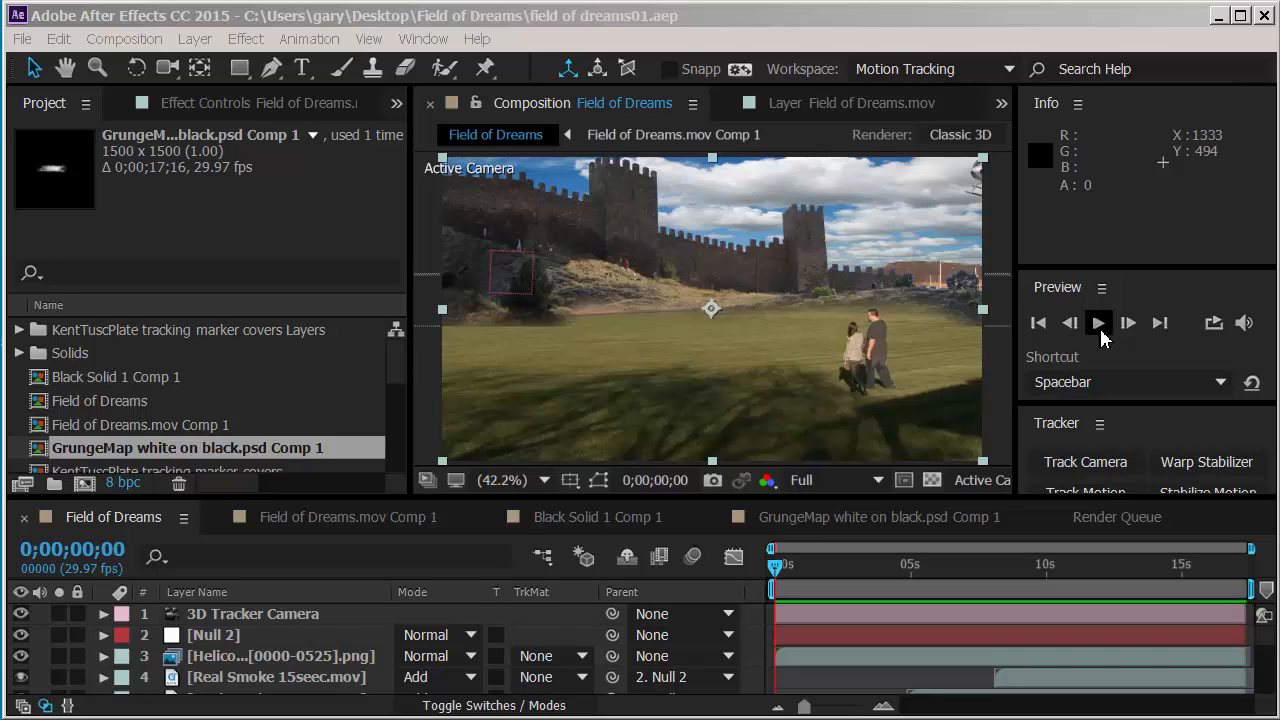
# Step: Preview the opening of the Field of Dreams composition and park the playhead at 0;00;01;03
pyautogui.click(1099, 324)
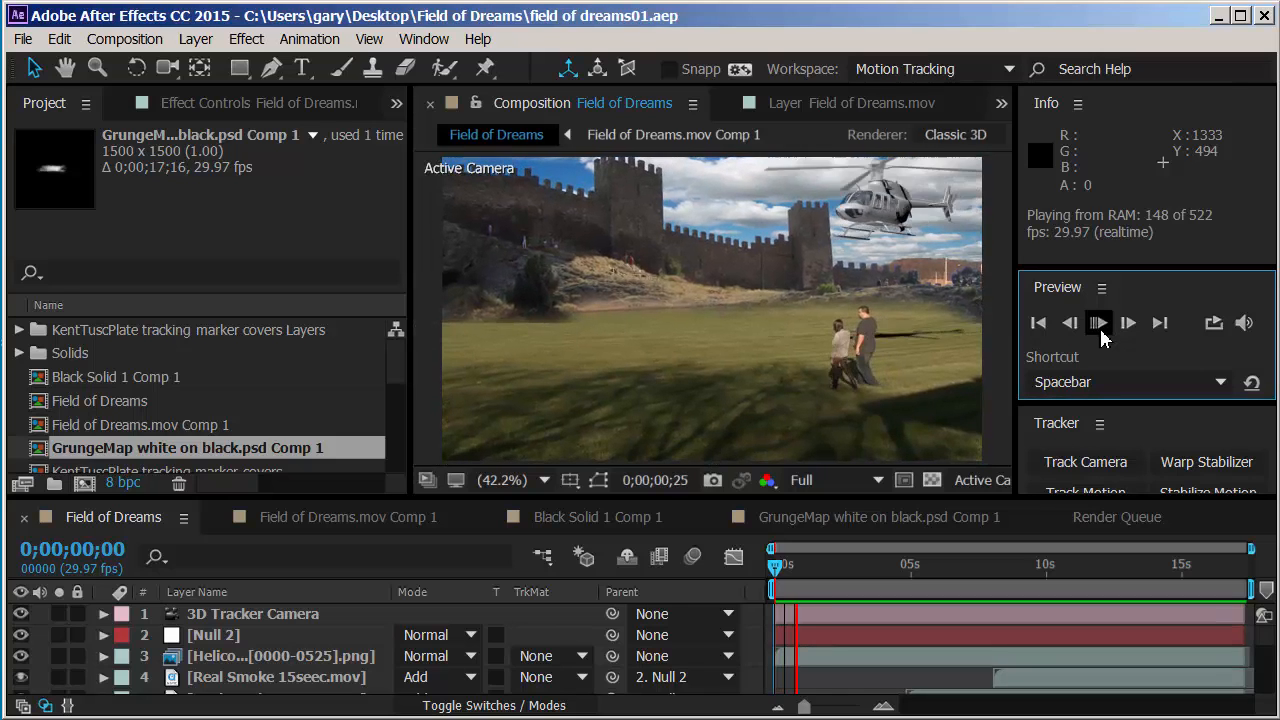
pyautogui.click(1099, 324)
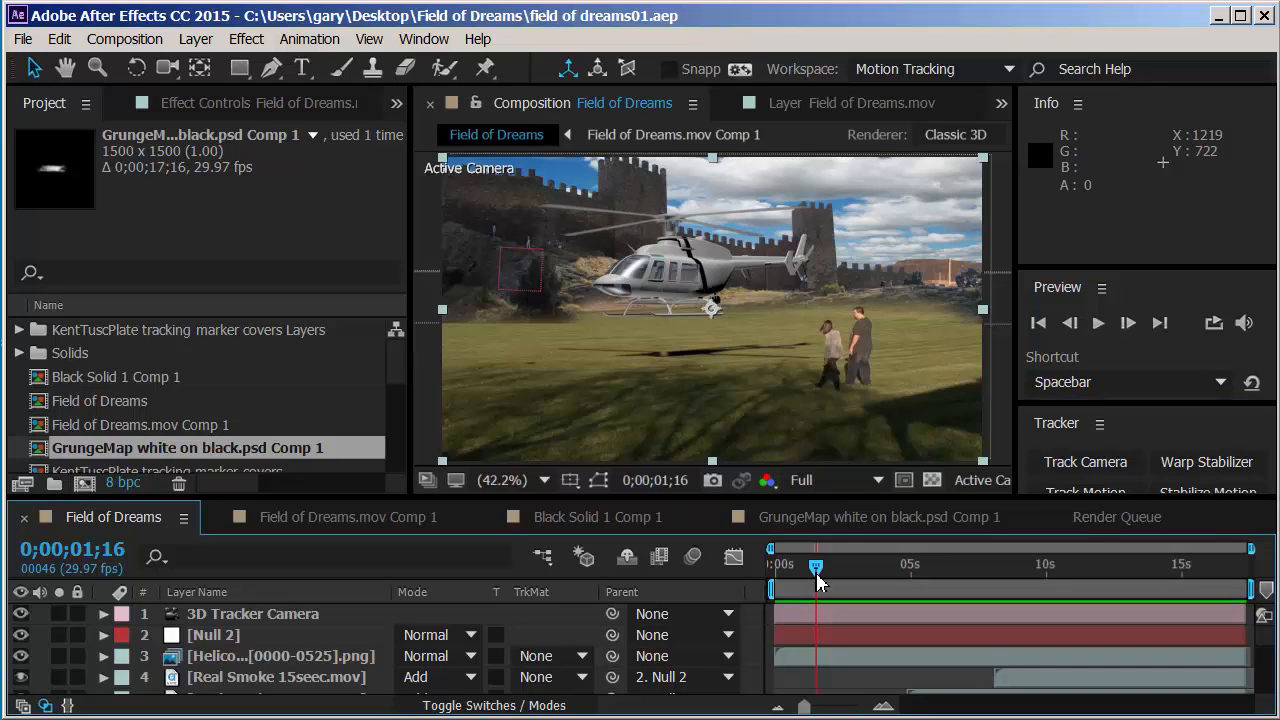
pyautogui.moveTo(816, 573); pyautogui.dragTo(805, 573)
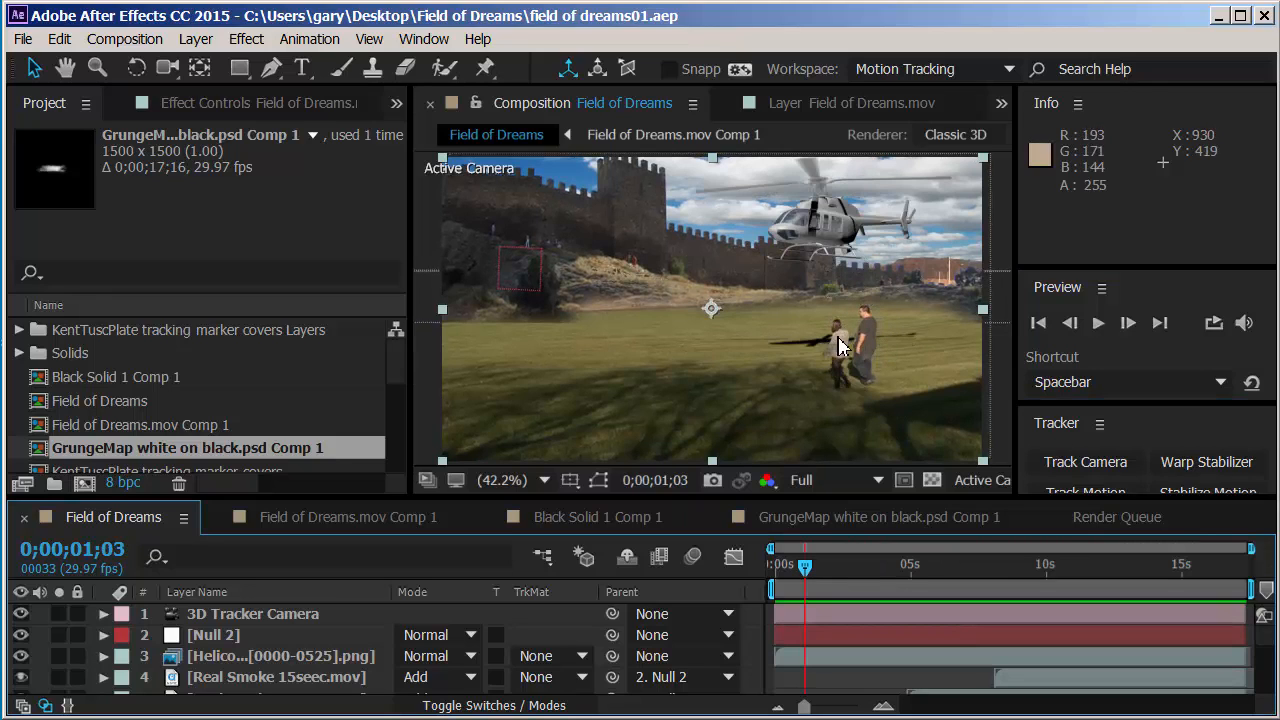
# Step: Examine the helicopter's shadow passing behind the walking couple up close between 0;00;00;26 and 0;00;01;17, ending with the whole frame in view
pyautogui.press('.')
pyautogui.moveTo(858, 361); pyautogui.dragTo(794, 306)
pyautogui.scroll(1, 772, 366)
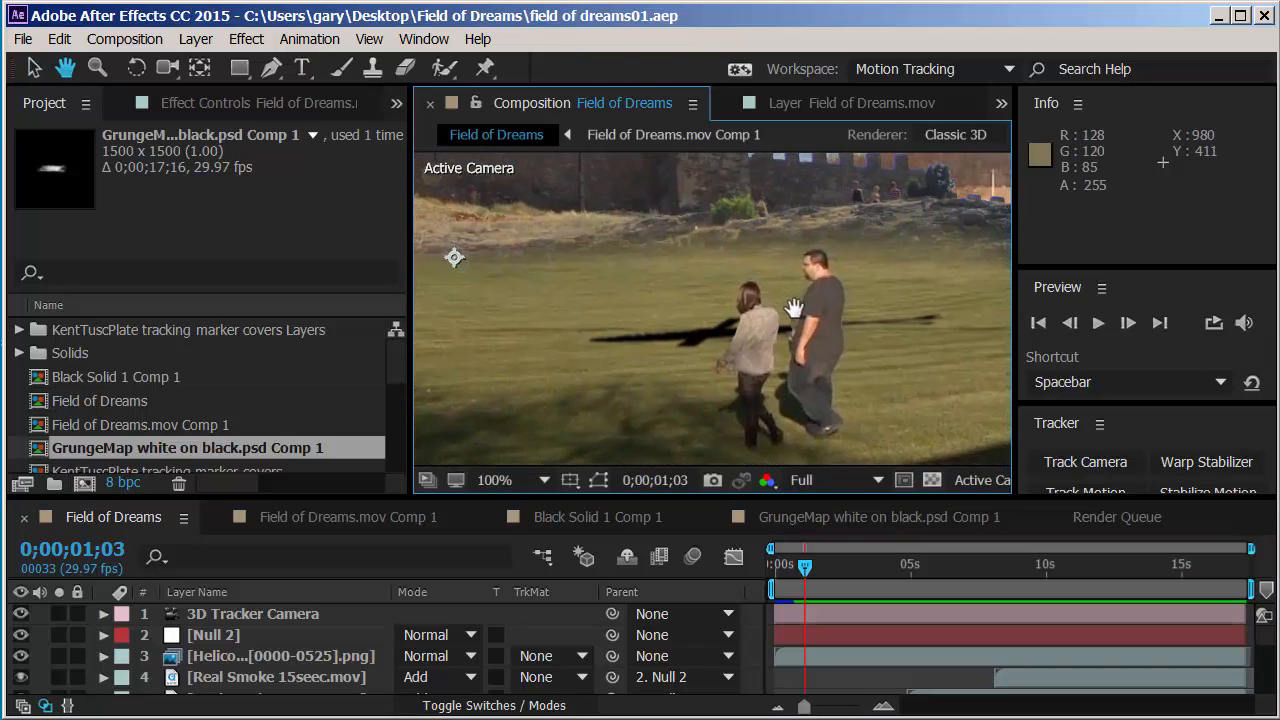
pyautogui.scroll(-1, 805, 222)
pyautogui.press('.')
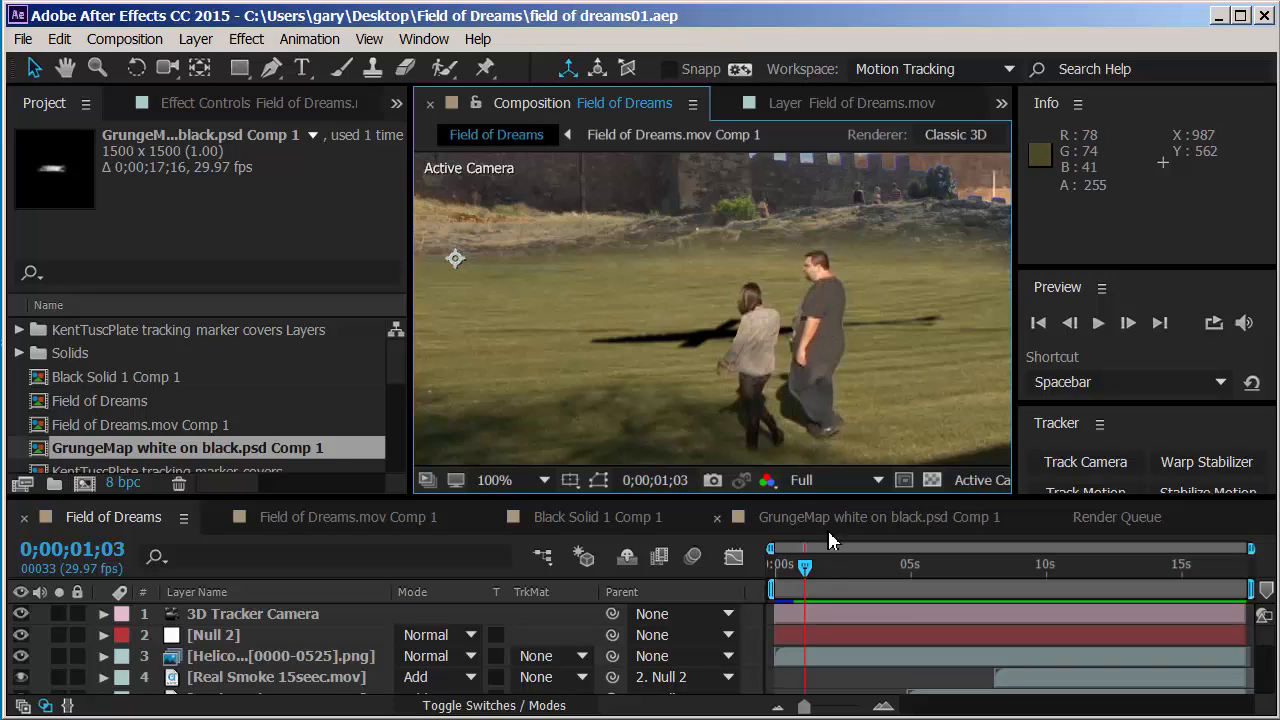
pyautogui.moveTo(812, 577)
pyautogui.mouseDown()
pyautogui.moveTo(800, 587)
pyautogui.moveTo(822, 587)
pyautogui.mouseUp()
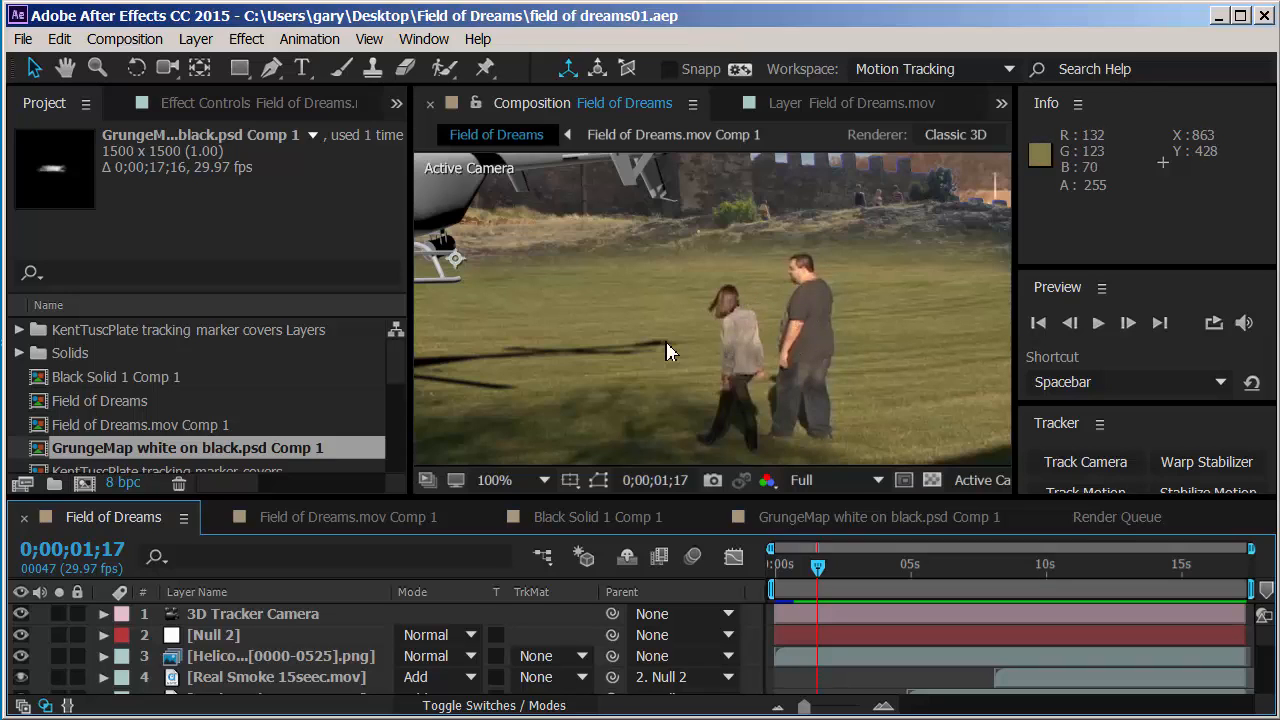
pyautogui.moveTo(823, 575); pyautogui.dragTo(798, 570)
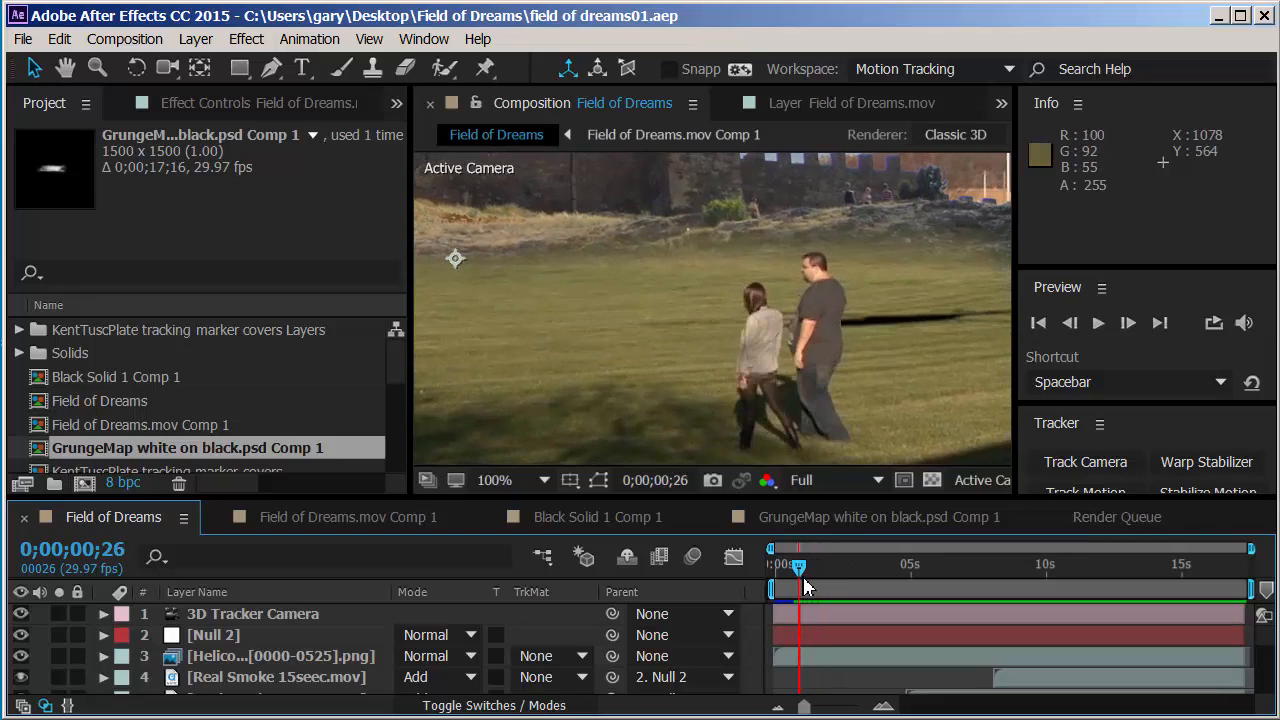
pyautogui.click(544, 480)
pyautogui.click(500, 503)
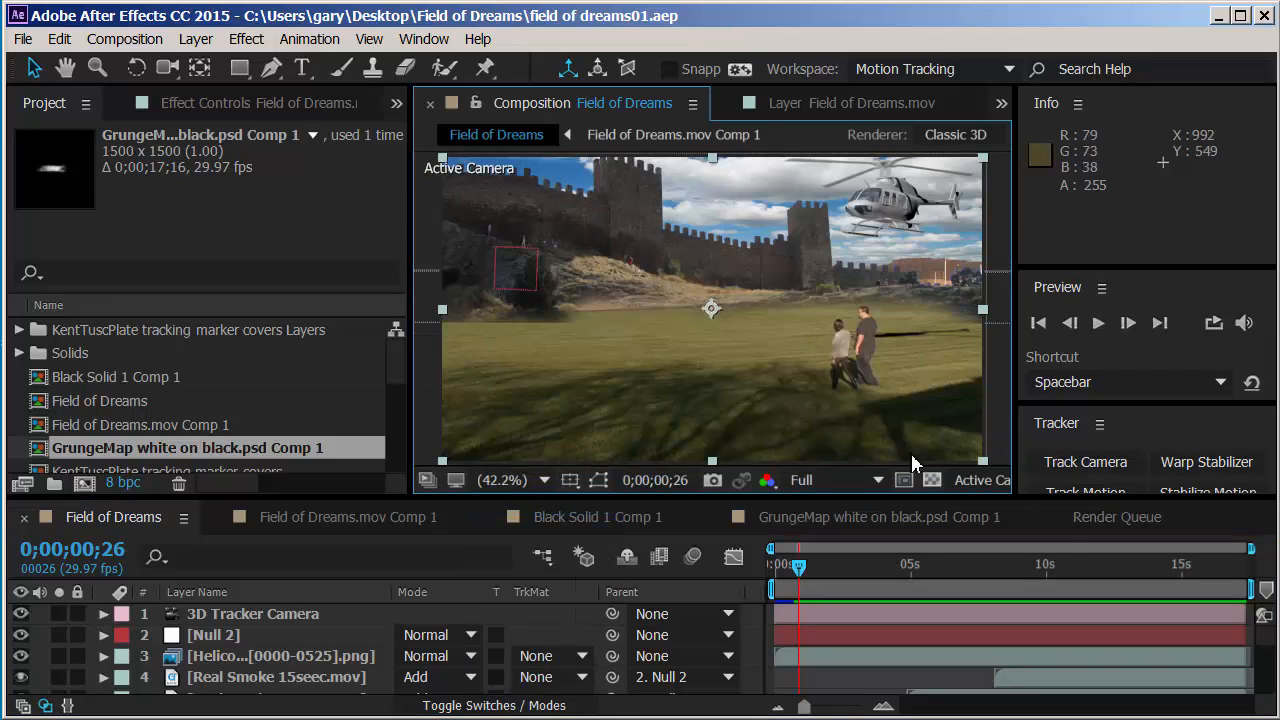
# Step: Preview the composition from 0;00;00;26 through the explosion and smoke, stopping at 0;00;11;06
pyautogui.click(1101, 327)
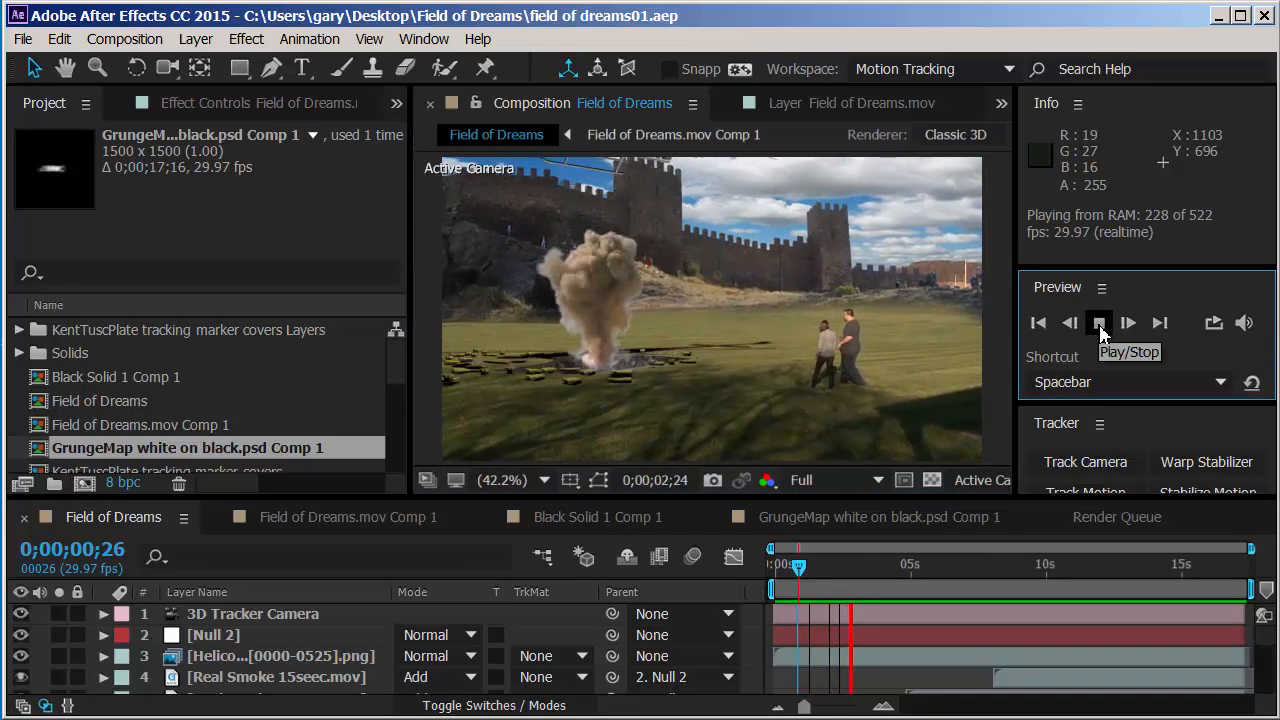
pyautogui.click(1099, 323)
pyautogui.click(1100, 324)
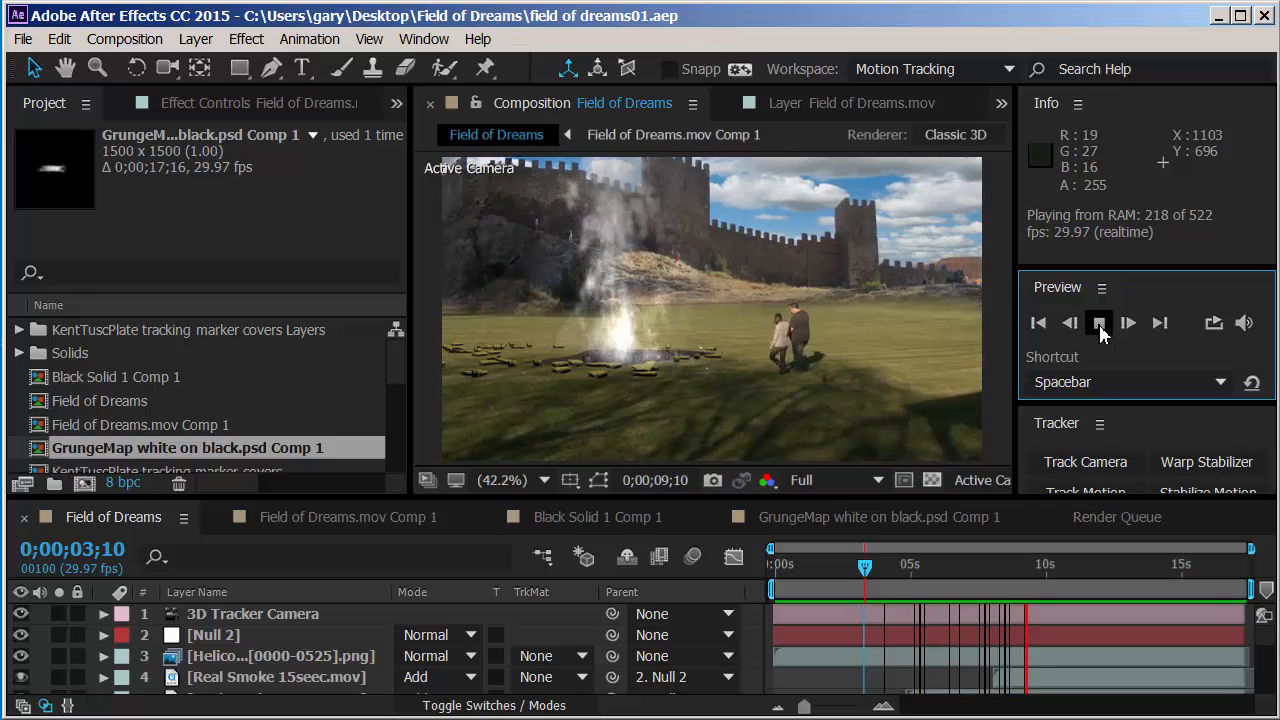
pyautogui.click(1100, 326)
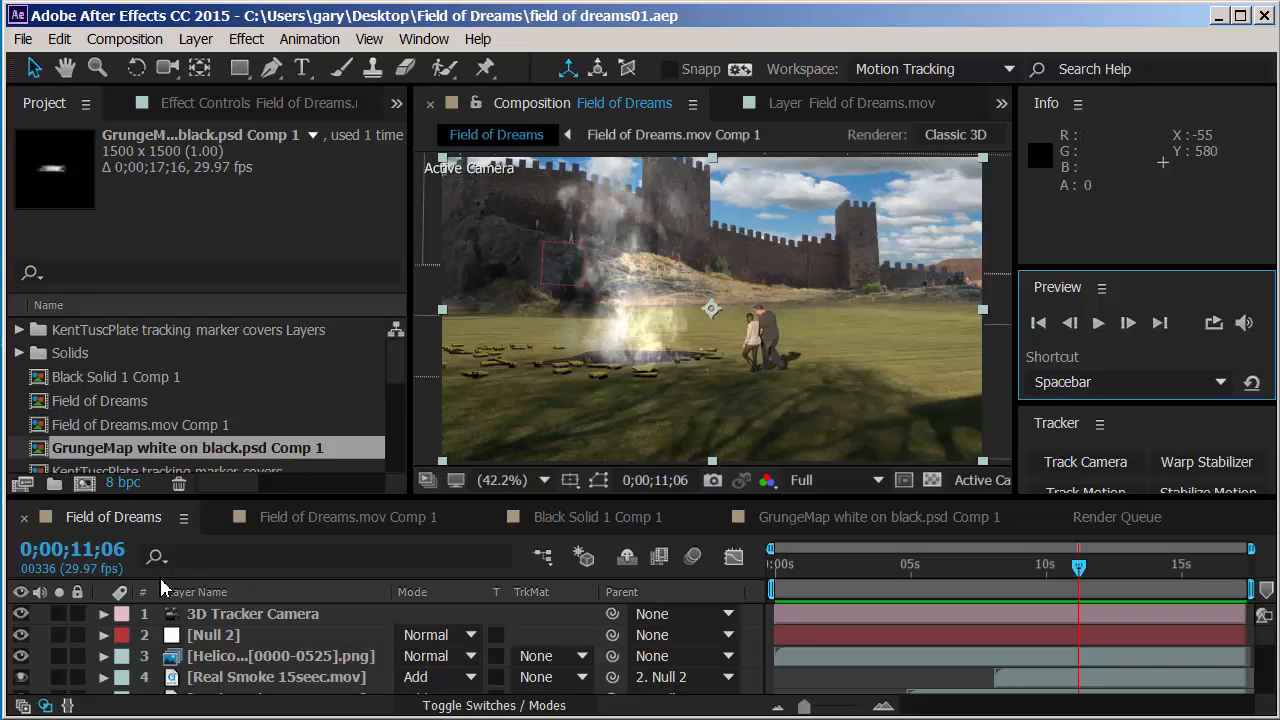
# Step: Look through the composition's layer stack and collapse the properties of the Field of Dreams.mov layer 13
pyautogui.scroll(-3, 402, 390)
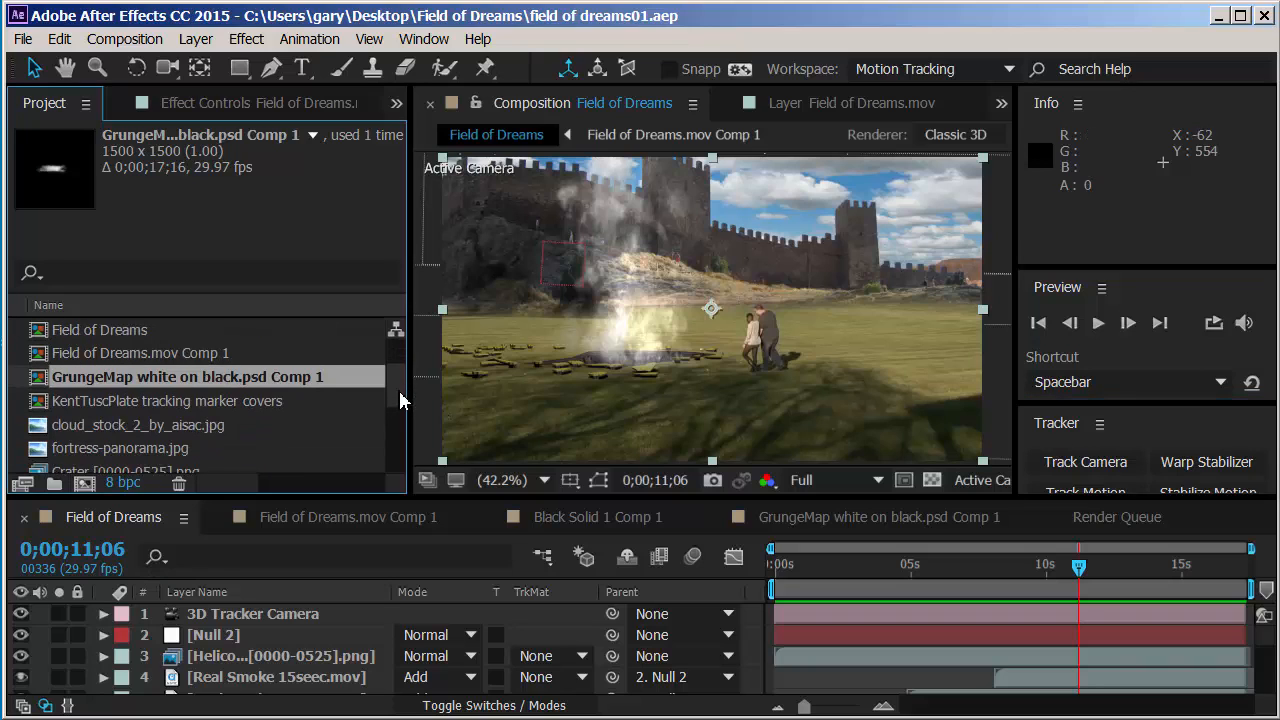
pyautogui.scroll(-4, 257, 651)
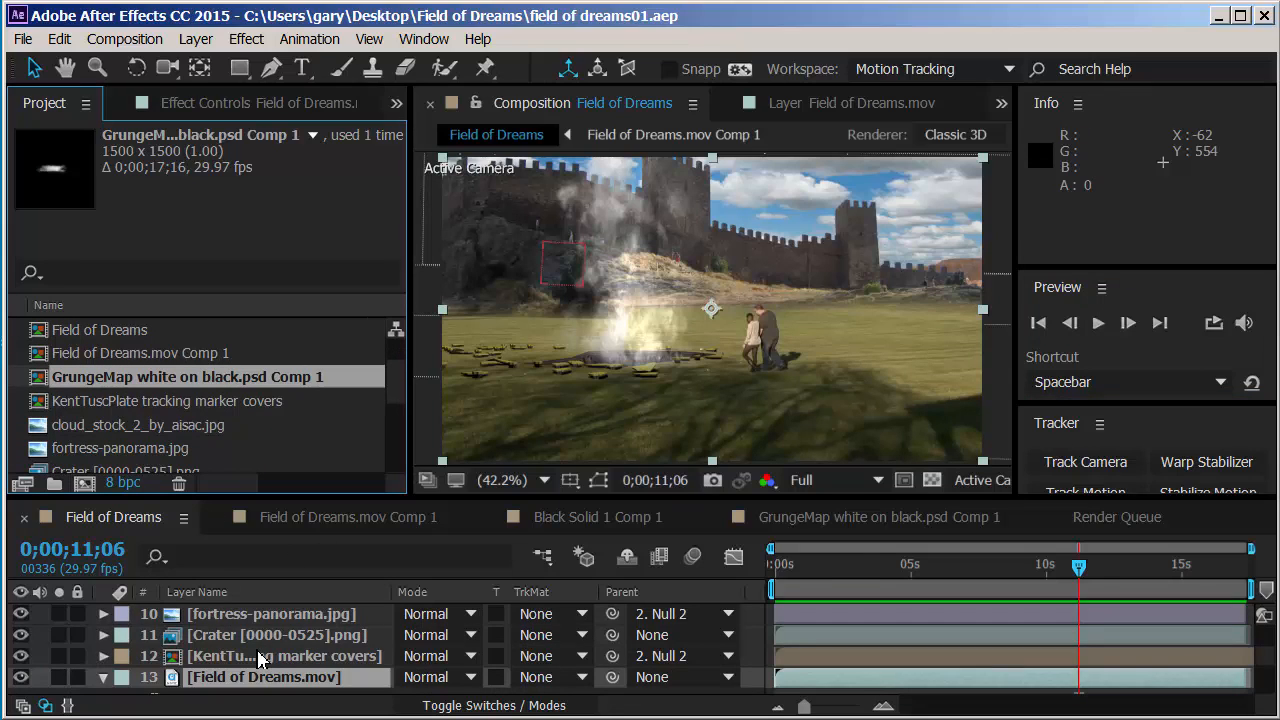
pyautogui.scroll(-1, 257, 657)
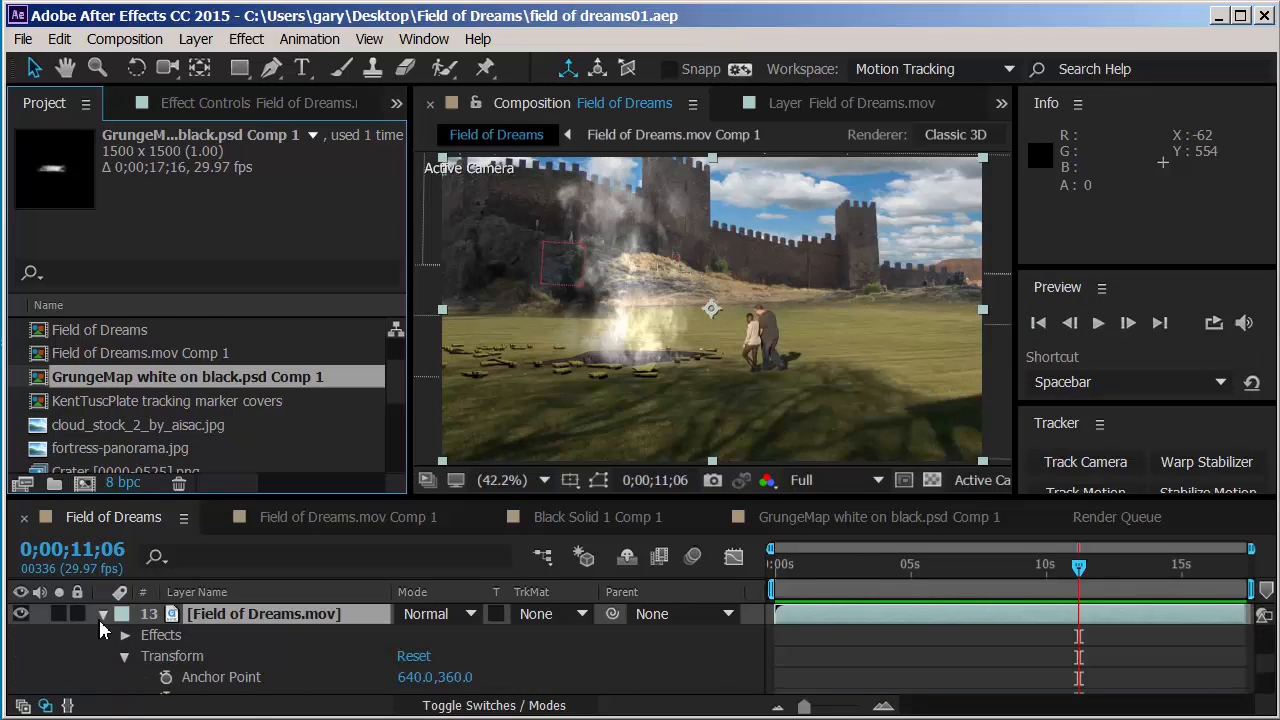
pyautogui.scroll(-2, 98, 617)
pyautogui.scroll(-2, 140, 648)
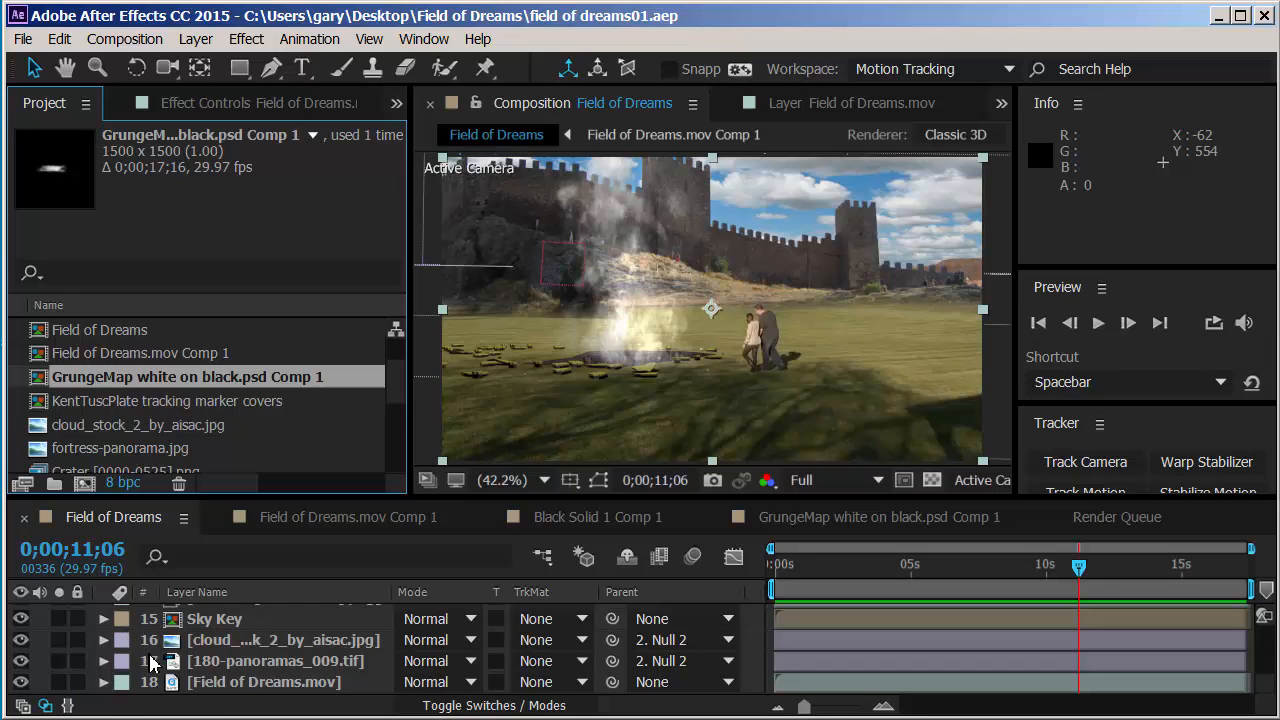
pyautogui.scroll(2, 152, 664)
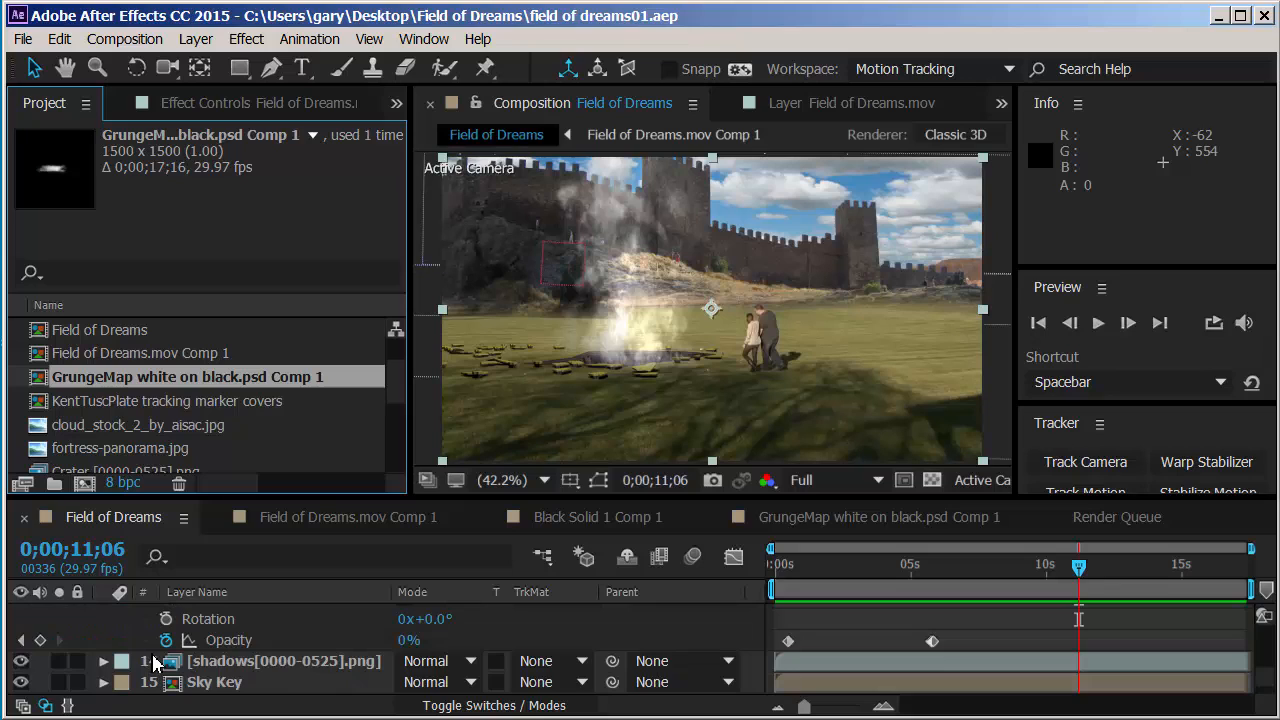
pyautogui.scroll(3, 152, 664)
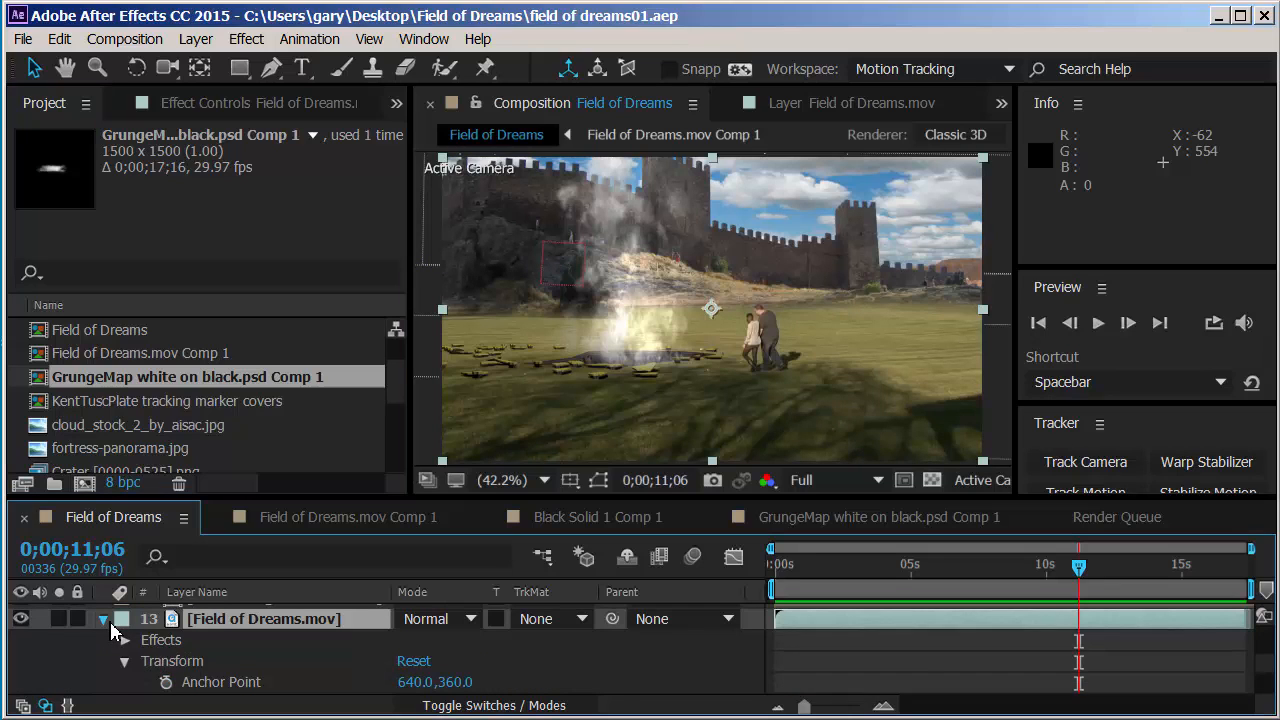
pyautogui.click(104, 620)
# Step: Hide the fortress-panorama.jpg layer to compare the shot without the castle, and show it again
pyautogui.scroll(2, 190, 640)
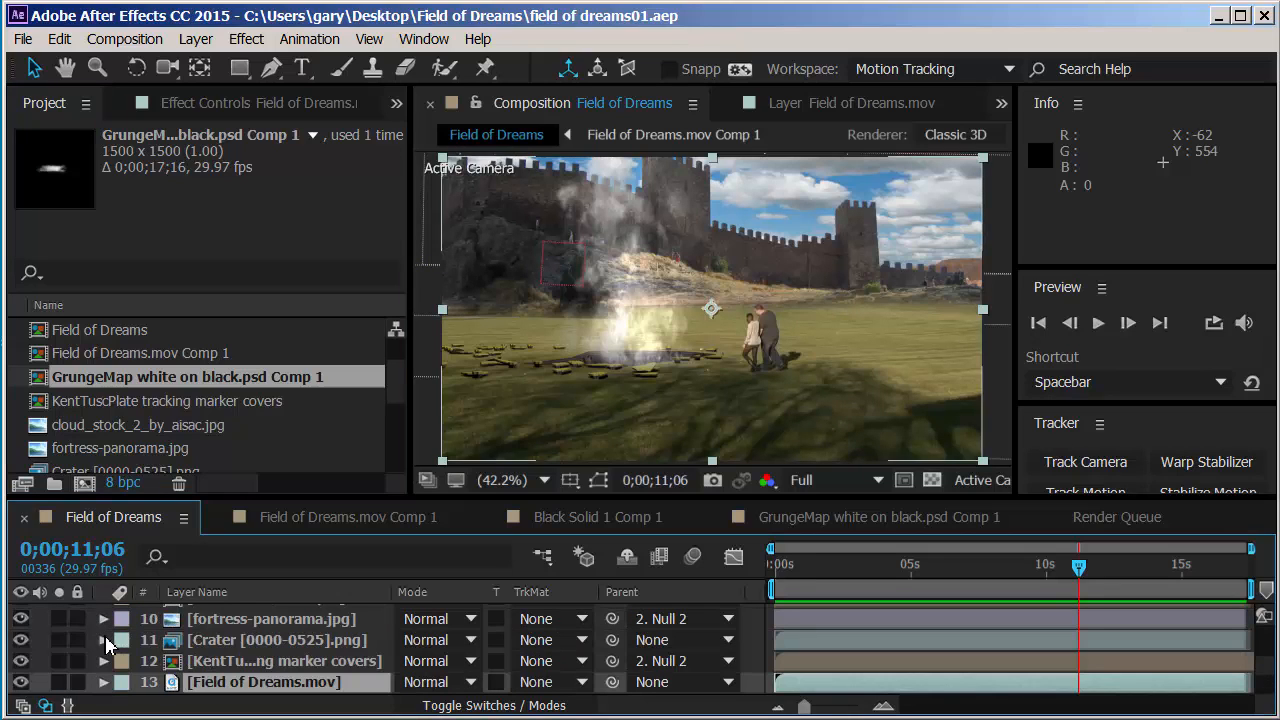
pyautogui.click(22, 620)
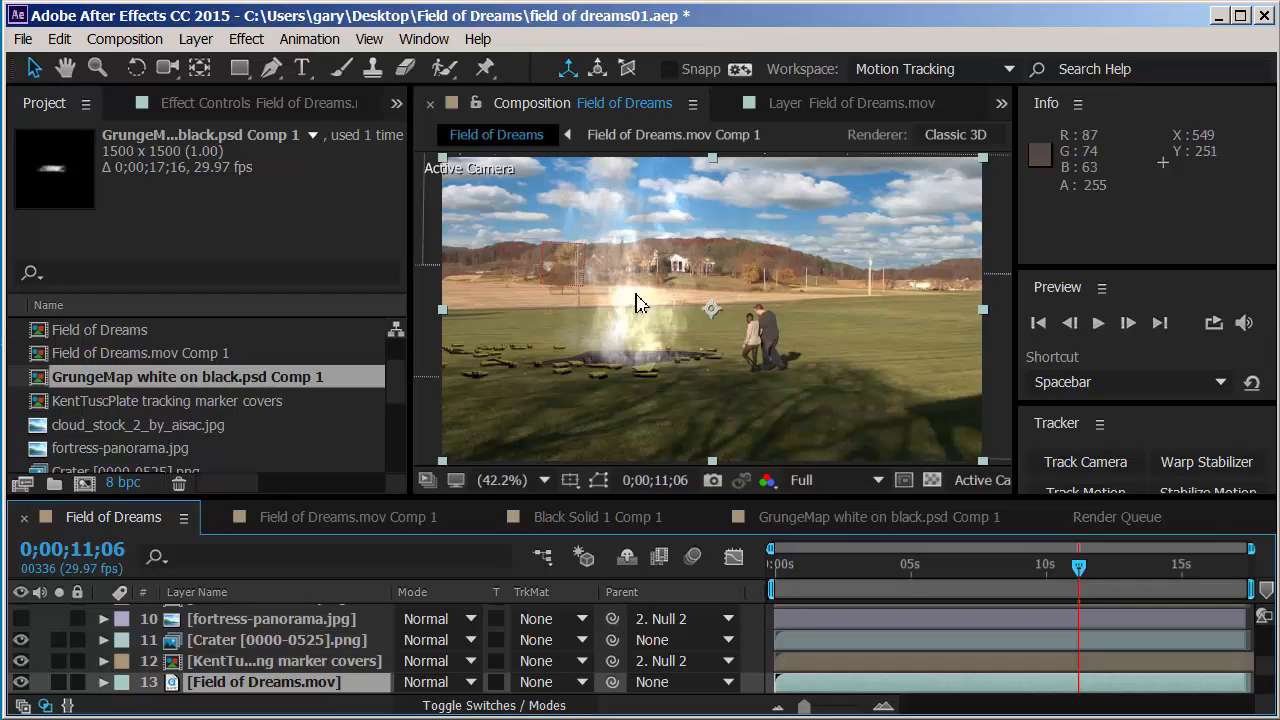
pyautogui.click(21, 619)
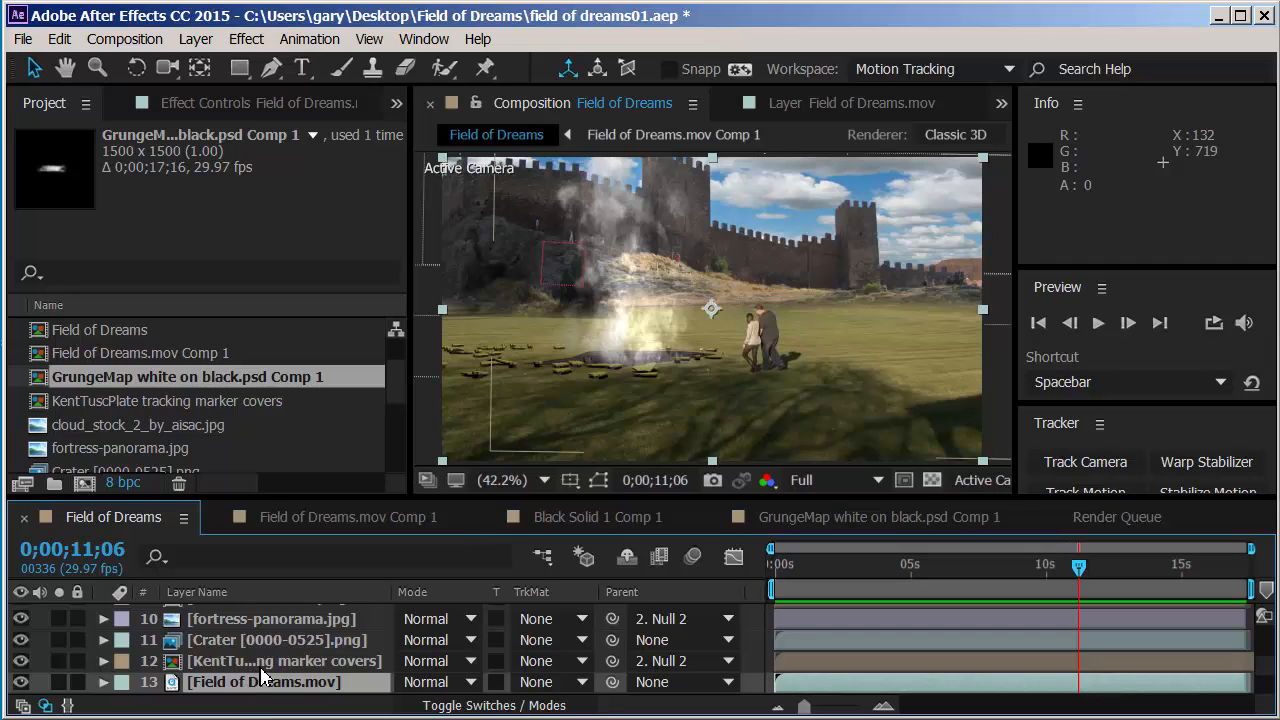
# Step: Open the fortress-panorama.jpg layer in its own viewer with the whole image in view
pyautogui.click(253, 626)
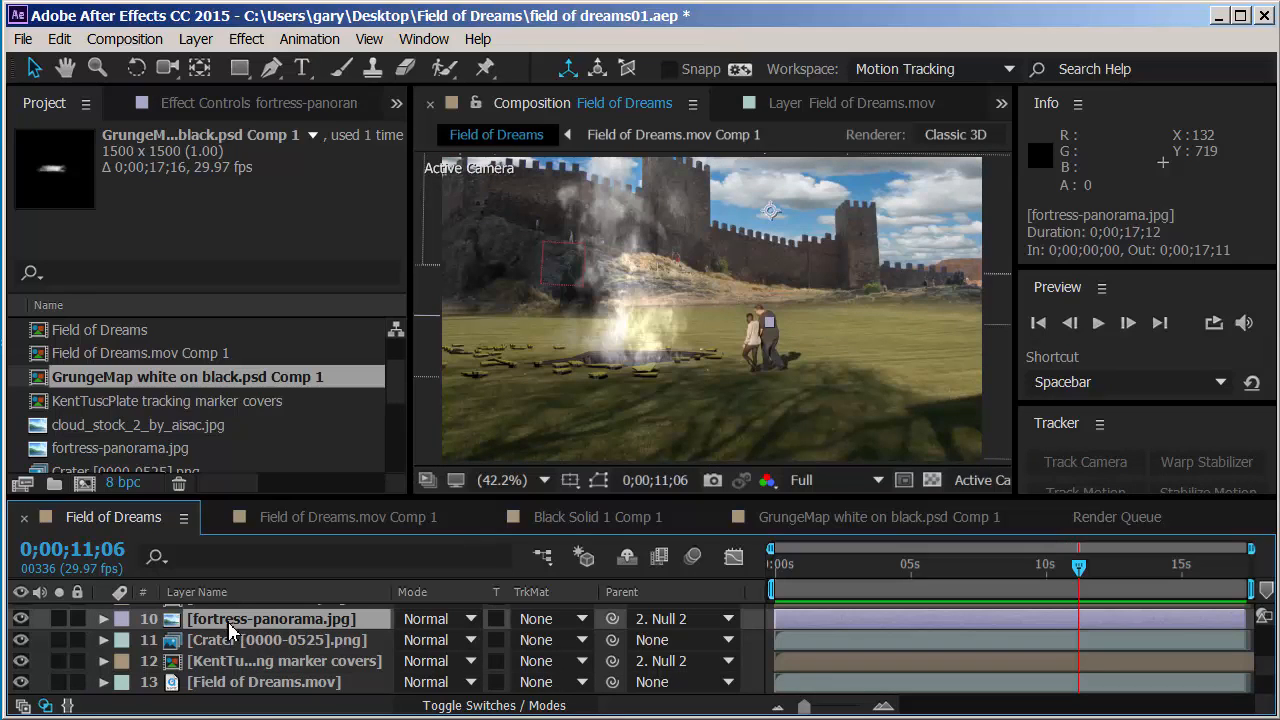
pyautogui.doubleClick(175, 625)
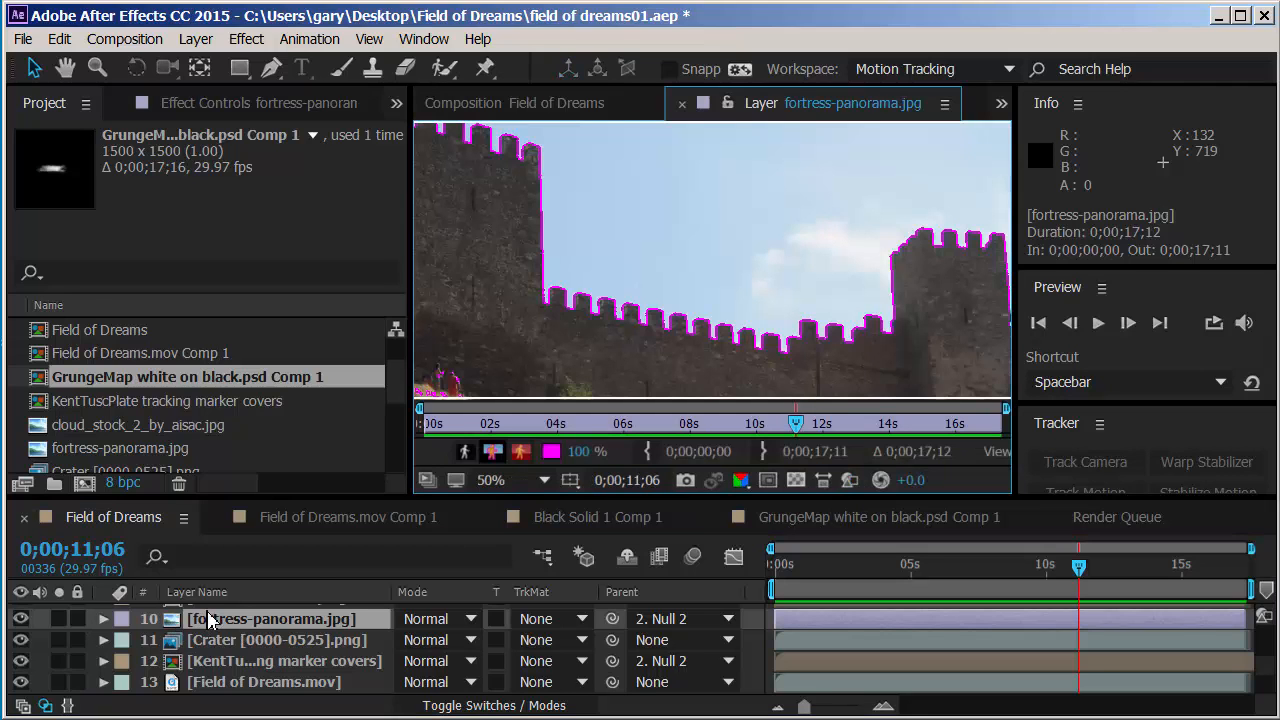
pyautogui.scroll(-4, 714, 291)
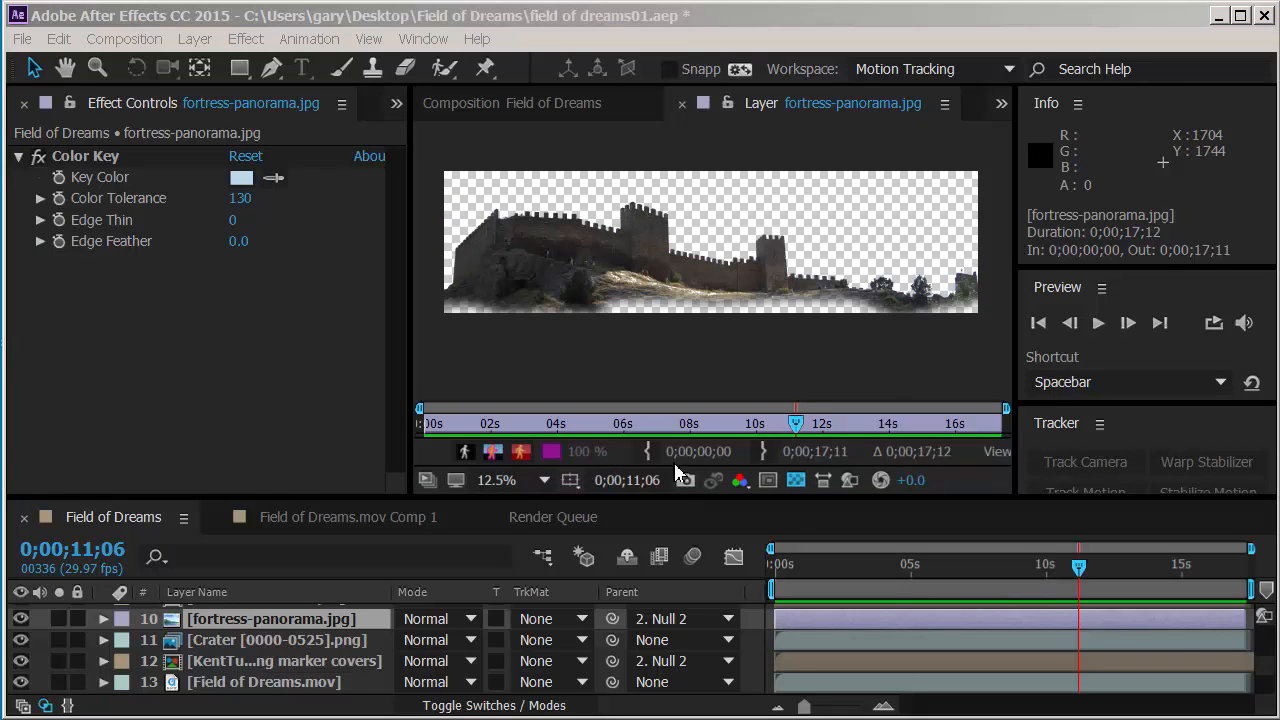
# Step: Inspect the keyed-out sky of the fortress image with the transparency grid off and on, leaving the grid on
pyautogui.click(796, 481)
pyautogui.click(797, 484)
pyautogui.click(797, 484)
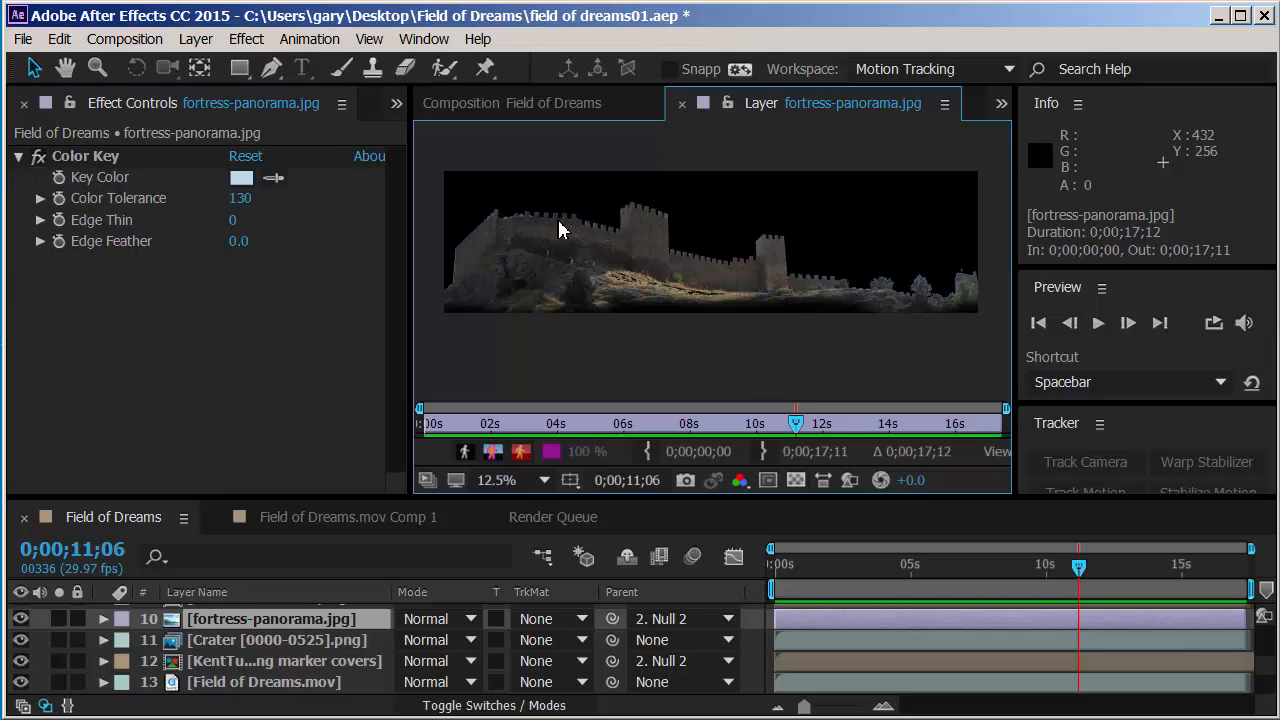
pyautogui.click(796, 481)
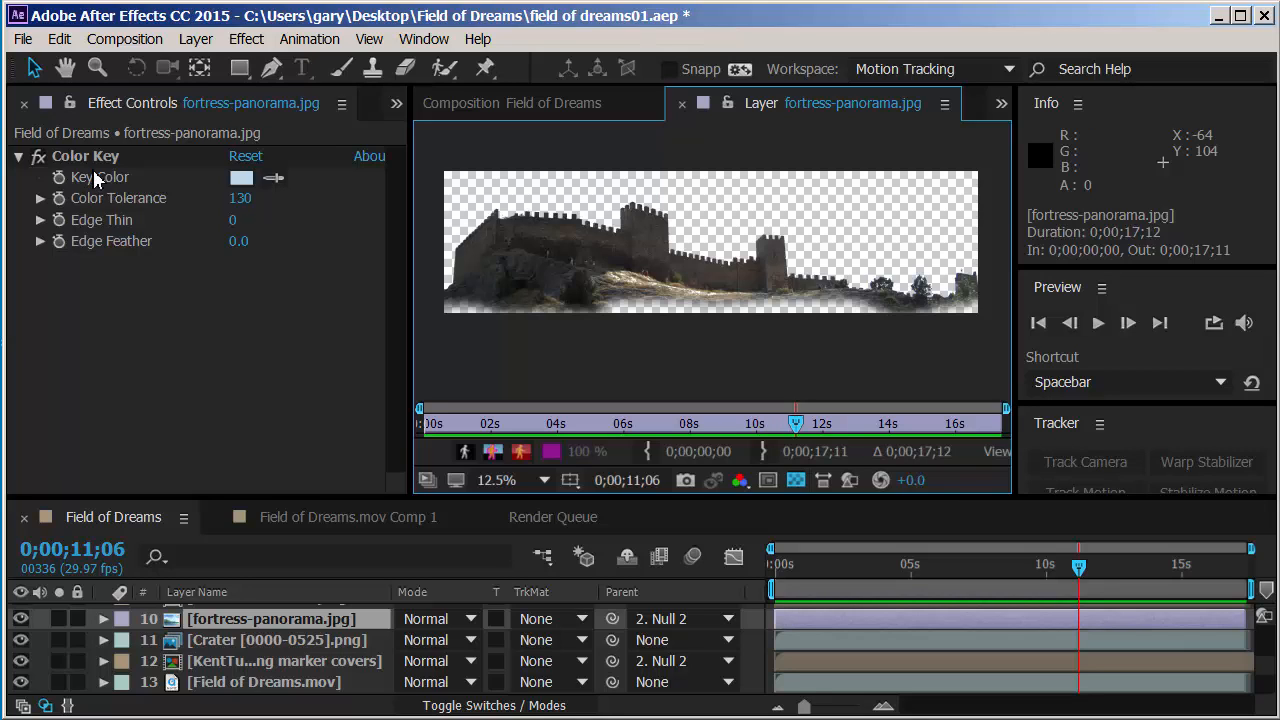
pyautogui.click(250, 40)
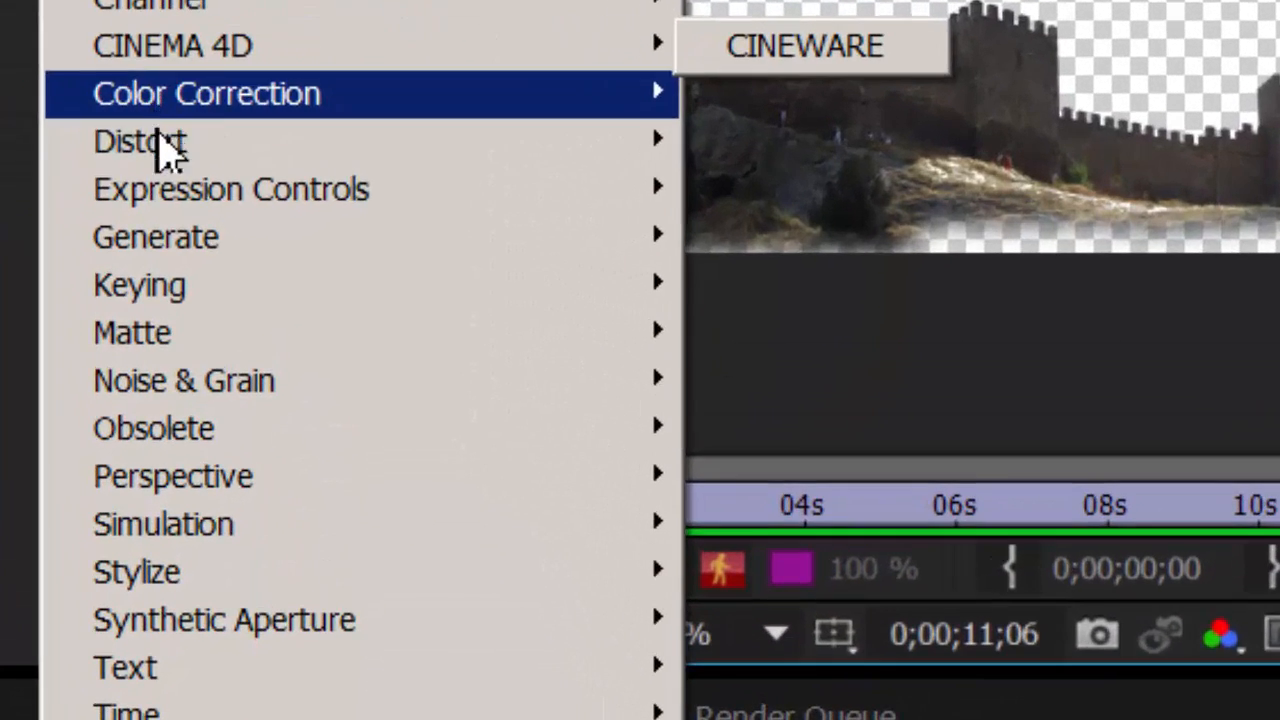
pyautogui.moveTo(266, 443)
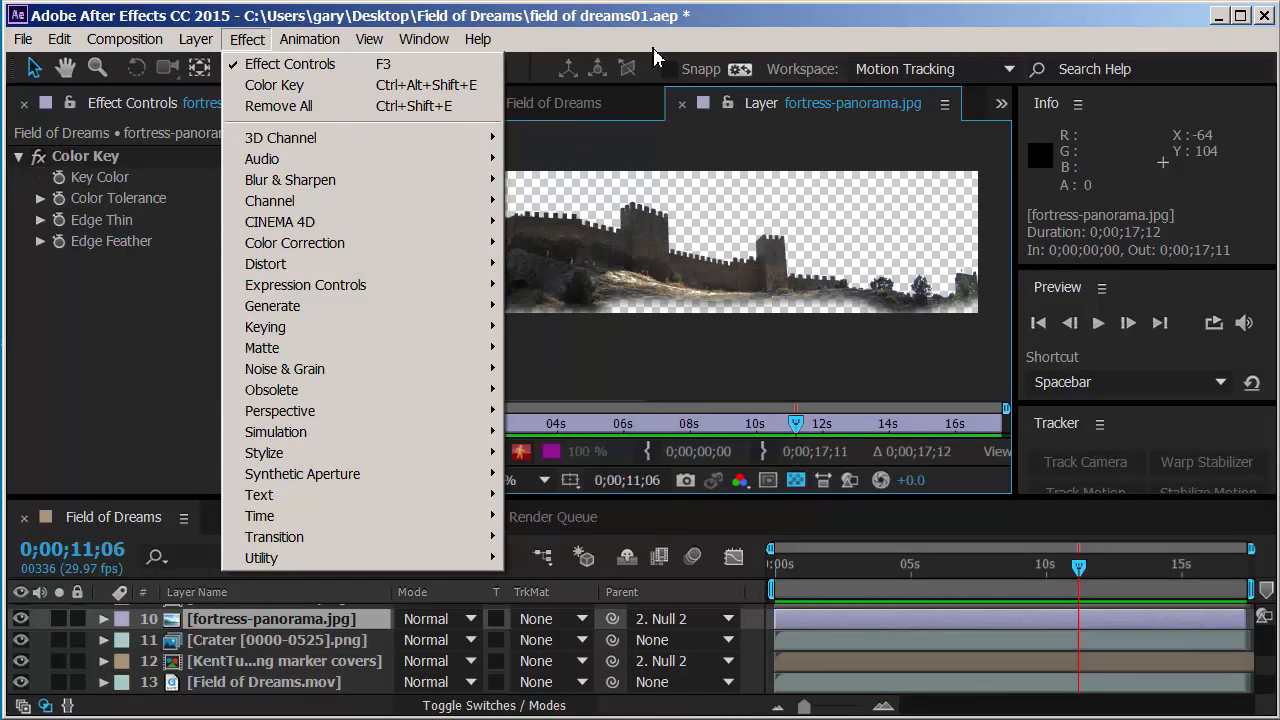
pyautogui.click(730, 20)
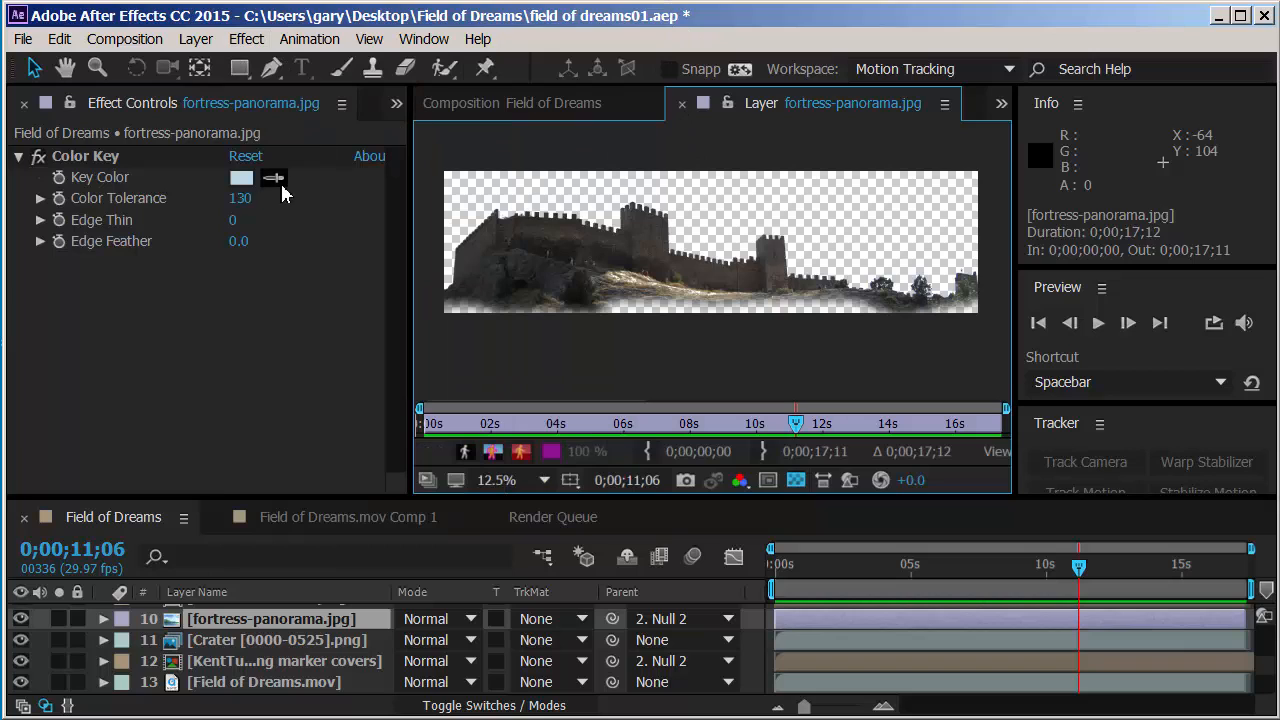
# Step: Set the Color Key effect's Color Tolerance on fortress-panorama.jpg to 64
pyautogui.moveTo(238, 198); pyautogui.dragTo(117, 184)
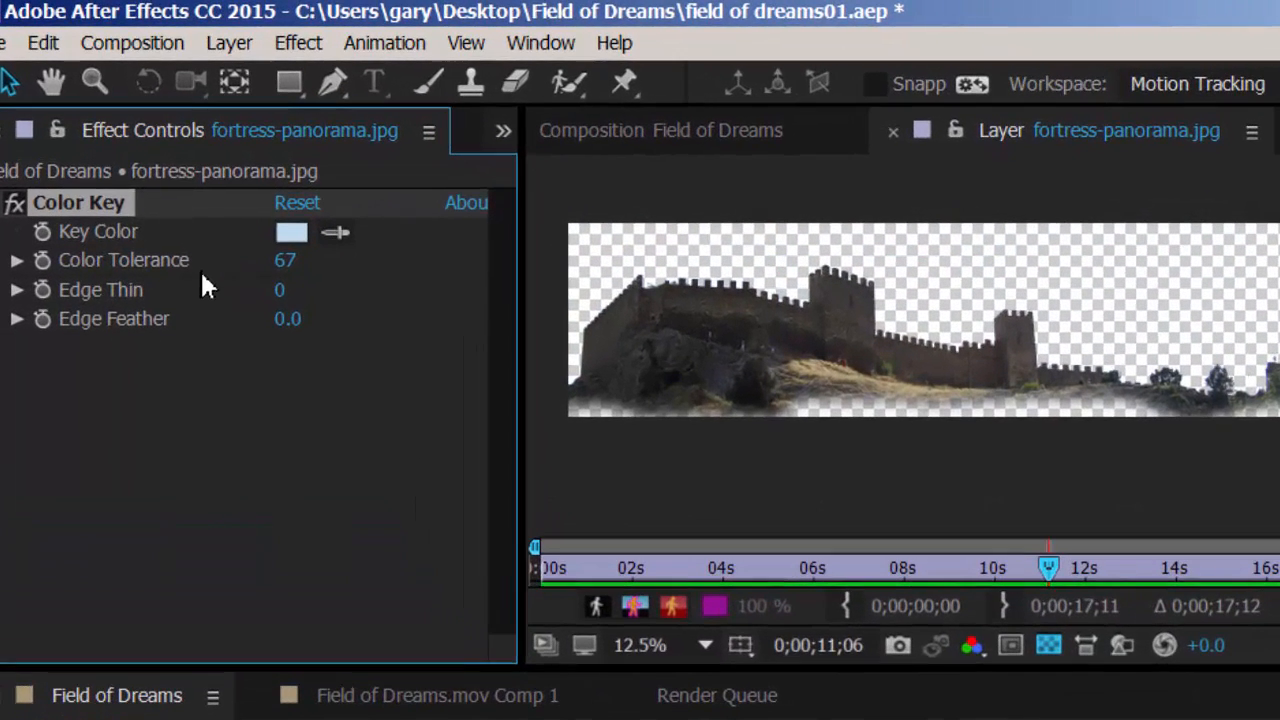
pyautogui.moveTo(239, 198); pyautogui.dragTo(240, 198)
pyautogui.moveTo(288, 260)
pyautogui.mouseDown()
pyautogui.moveTo(340, 262)
pyautogui.moveTo(223, 262)
pyautogui.moveTo(283, 259)
pyautogui.mouseUp()
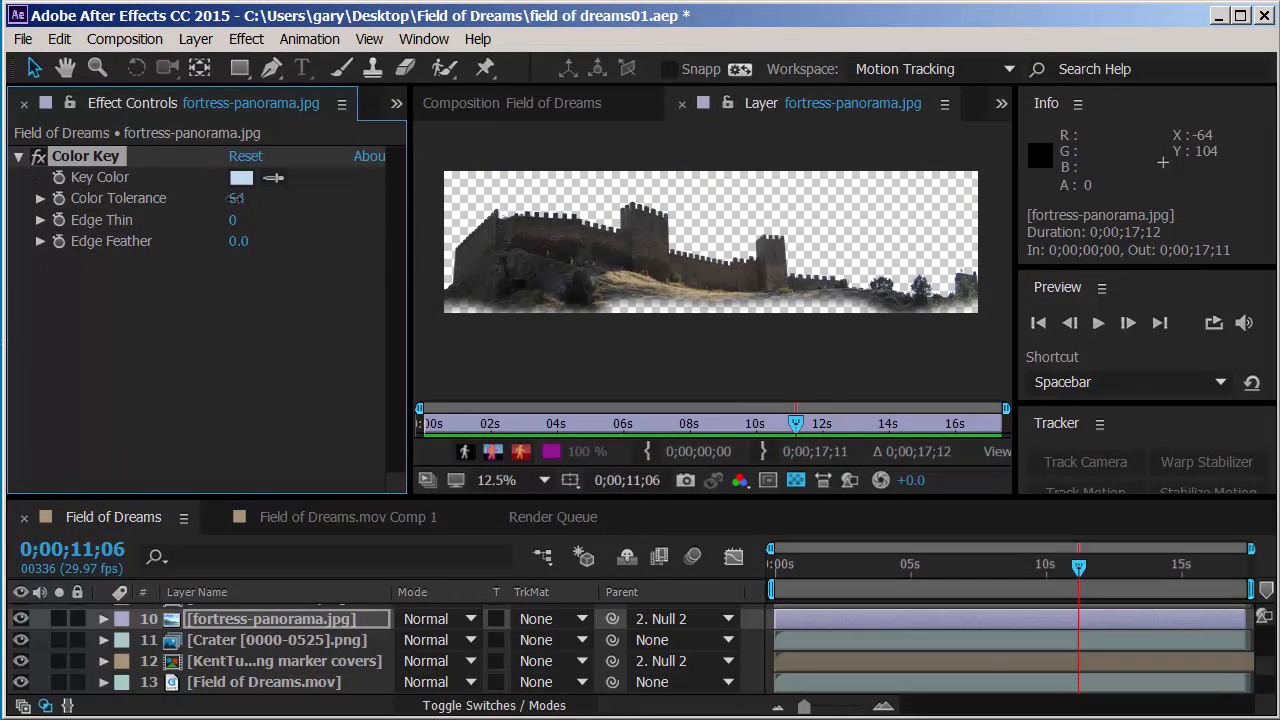
# Step: Return to the composition and examine the fortress mask edge beside the couple's heads at 200% between 0;00;11;06 and 0;00;10;20
pyautogui.click(718, 208)
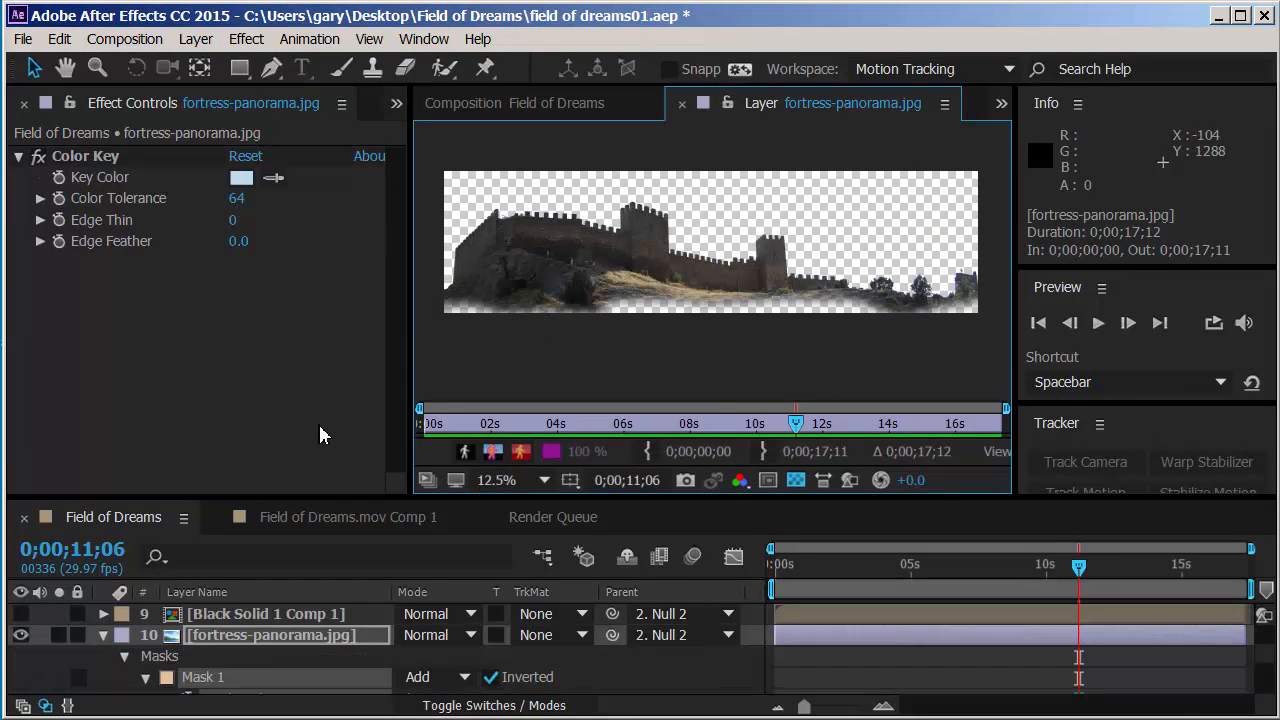
pyautogui.click(485, 110)
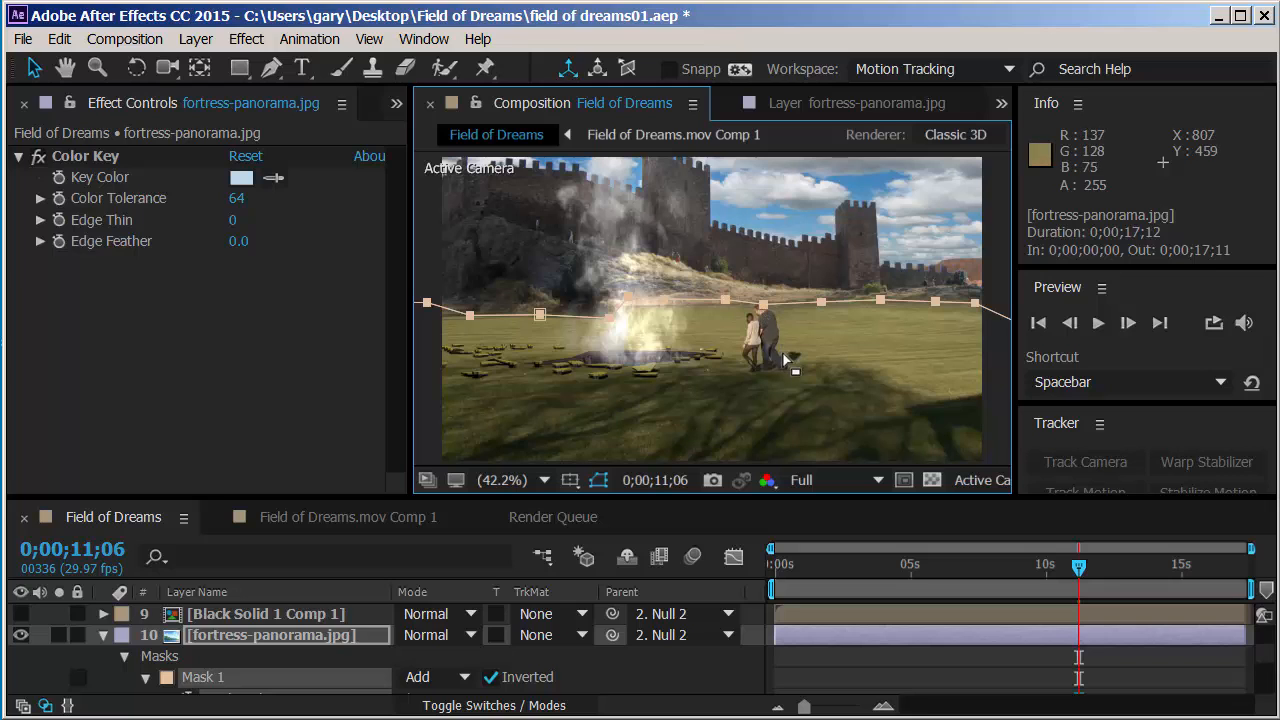
pyautogui.press('.')
pyautogui.press('.')
pyautogui.press('.')
pyautogui.press('.')
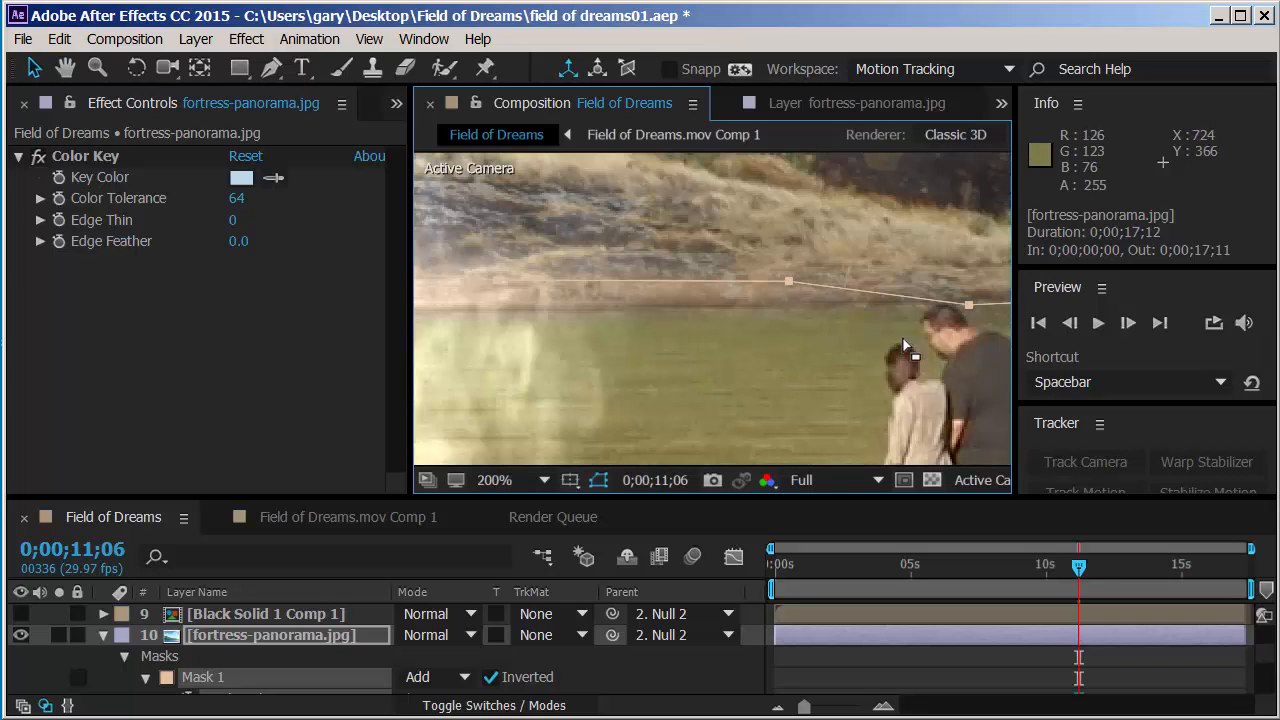
pyautogui.moveTo(900, 340); pyautogui.dragTo(788, 320)
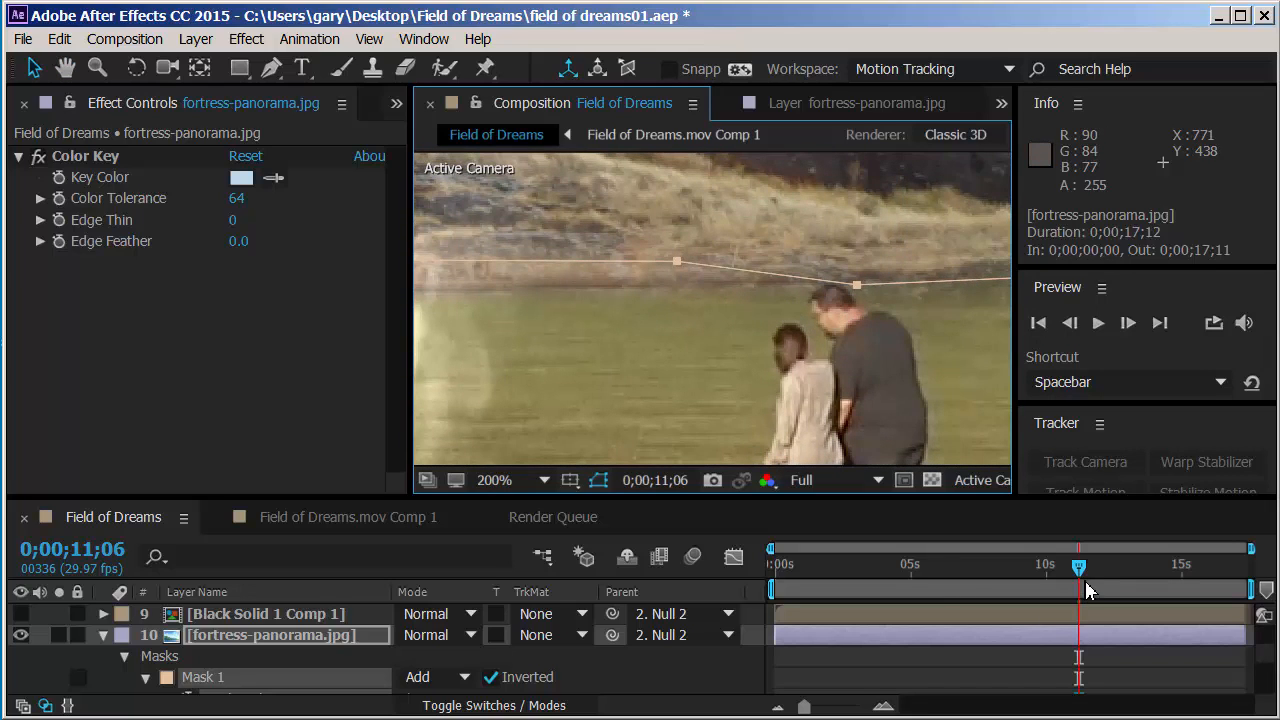
pyautogui.moveTo(1078, 567); pyautogui.dragTo(1063, 570)
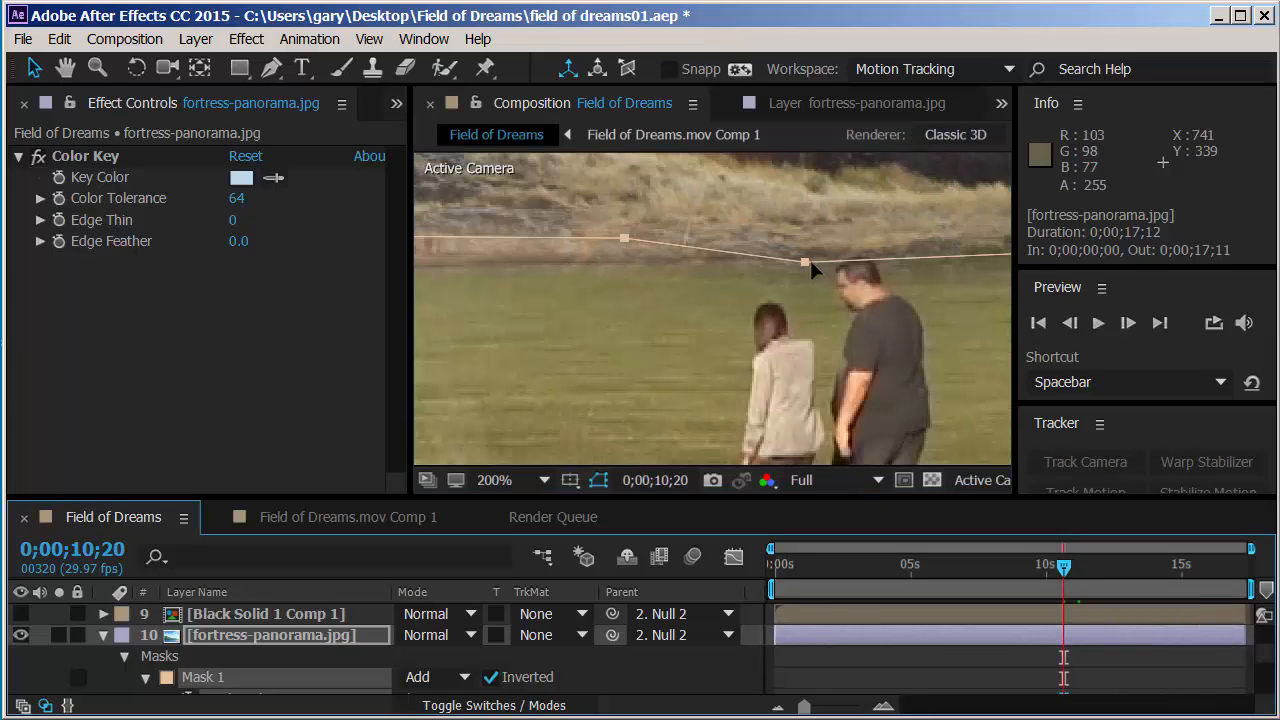
# Step: Raise the fortress mask vertex beside the man's head slightly so the edge clears his head, and expand Mask 1's properties
pyautogui.moveTo(805, 262); pyautogui.dragTo(806, 249)
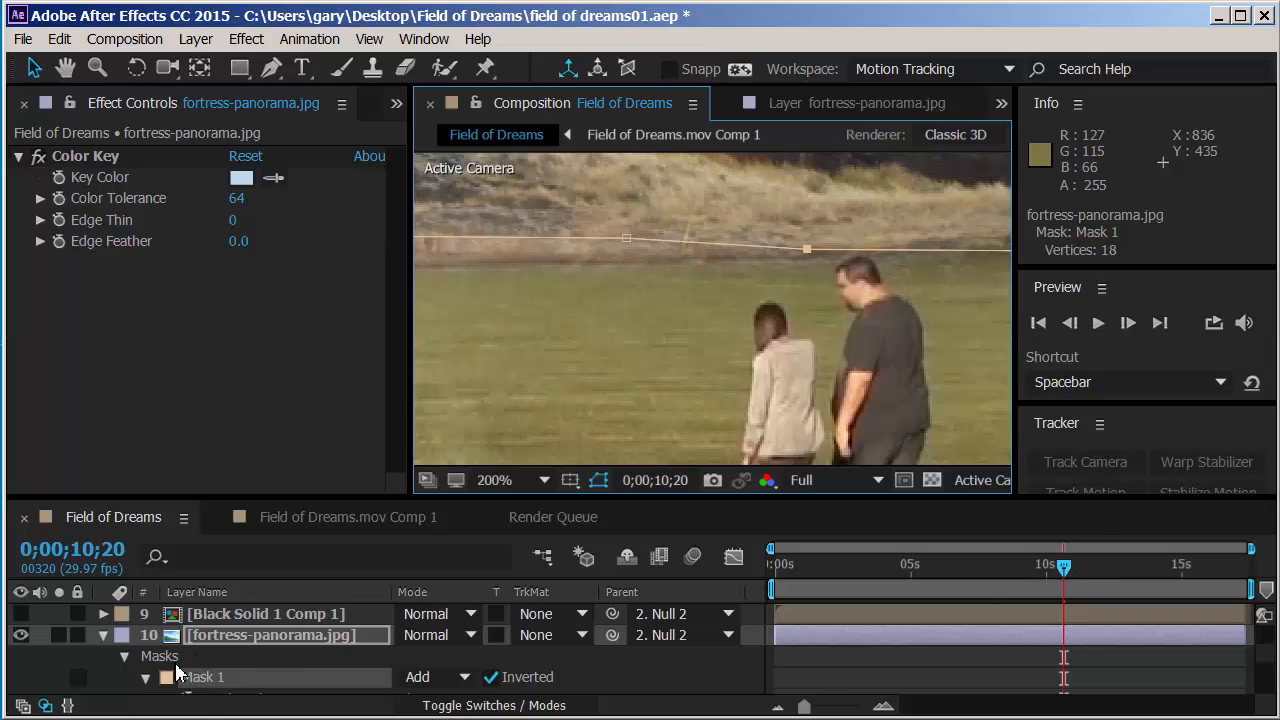
pyautogui.click(146, 677)
pyautogui.scroll(-2, 305, 681)
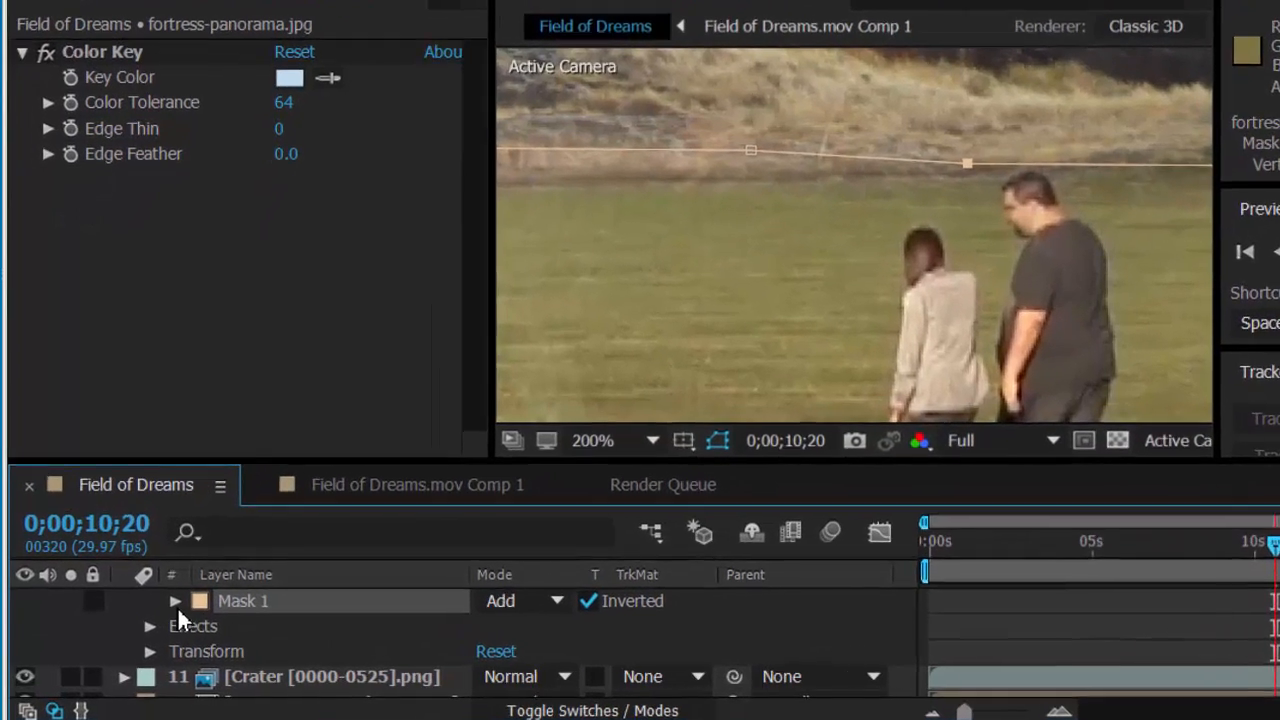
pyautogui.click(146, 614)
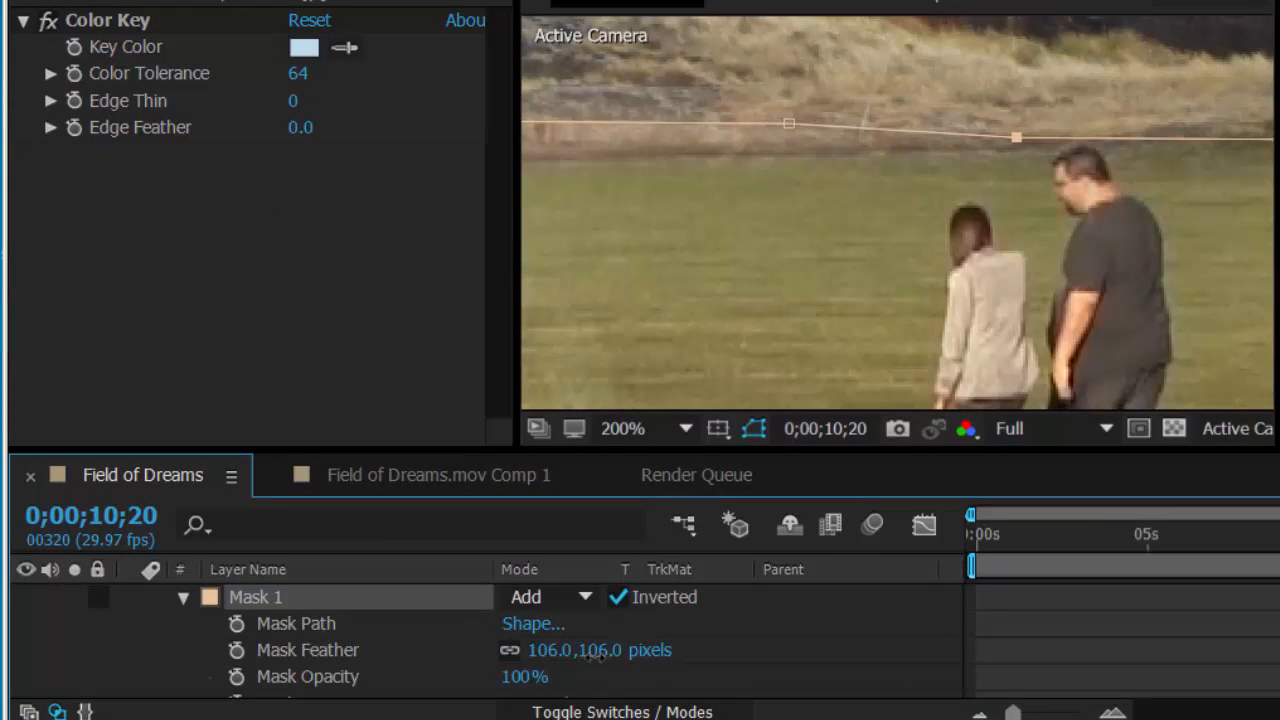
# Step: Try a Mask Feather of 17 pixels on Mask 1 and inspect the mask edge from the couple across to the crater
pyautogui.moveTo(584, 652); pyautogui.dragTo(440, 656)
pyautogui.scroll(-1, 757, 276)
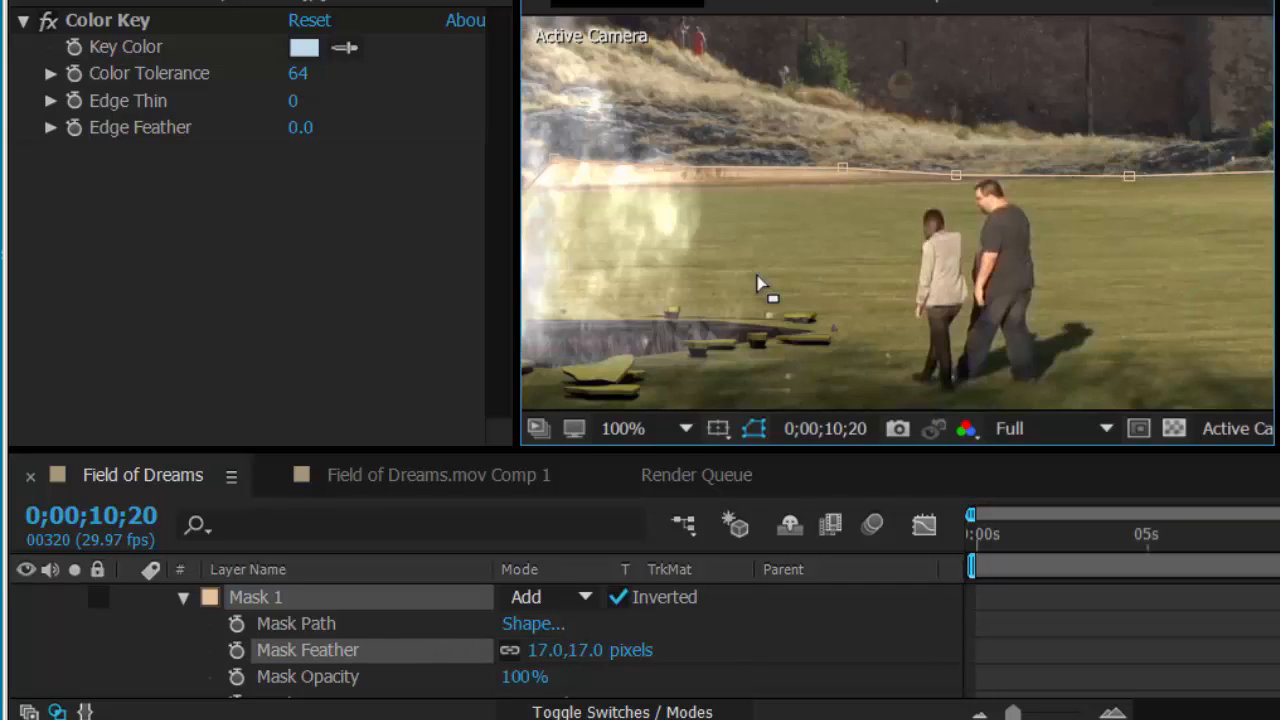
pyautogui.moveTo(757, 275); pyautogui.dragTo(957, 269)
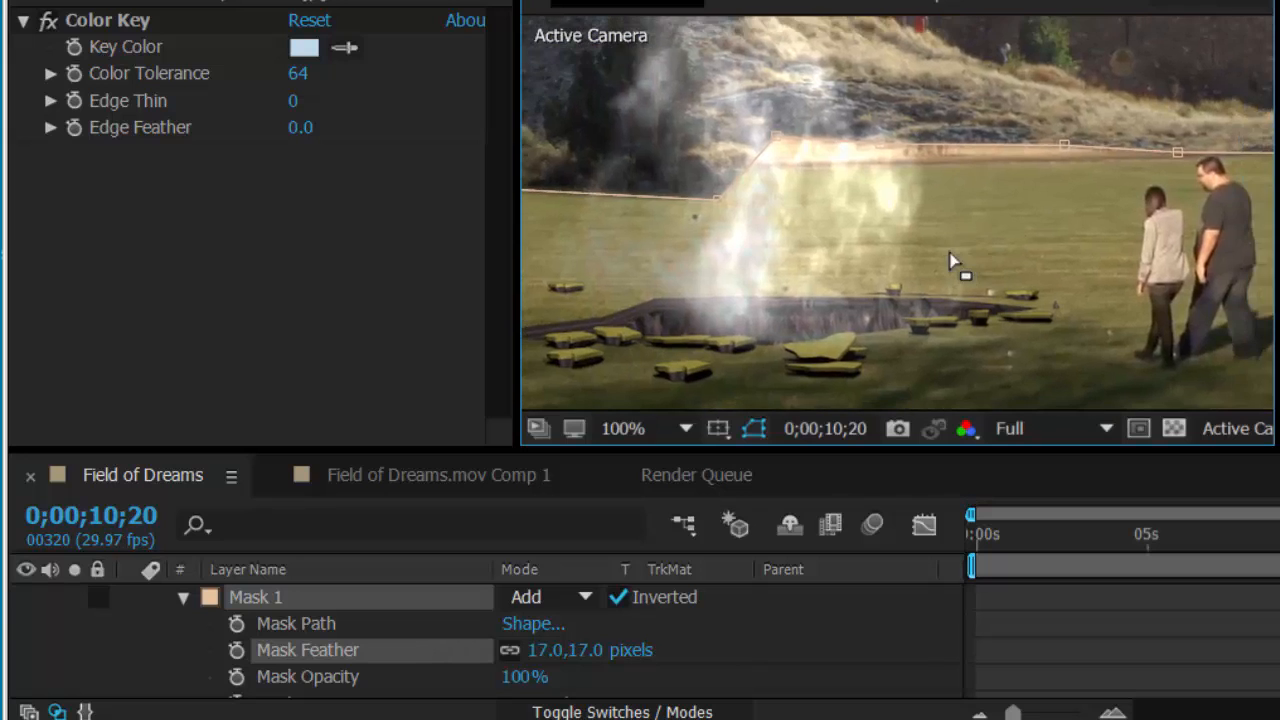
pyautogui.scroll(-1, 954, 271)
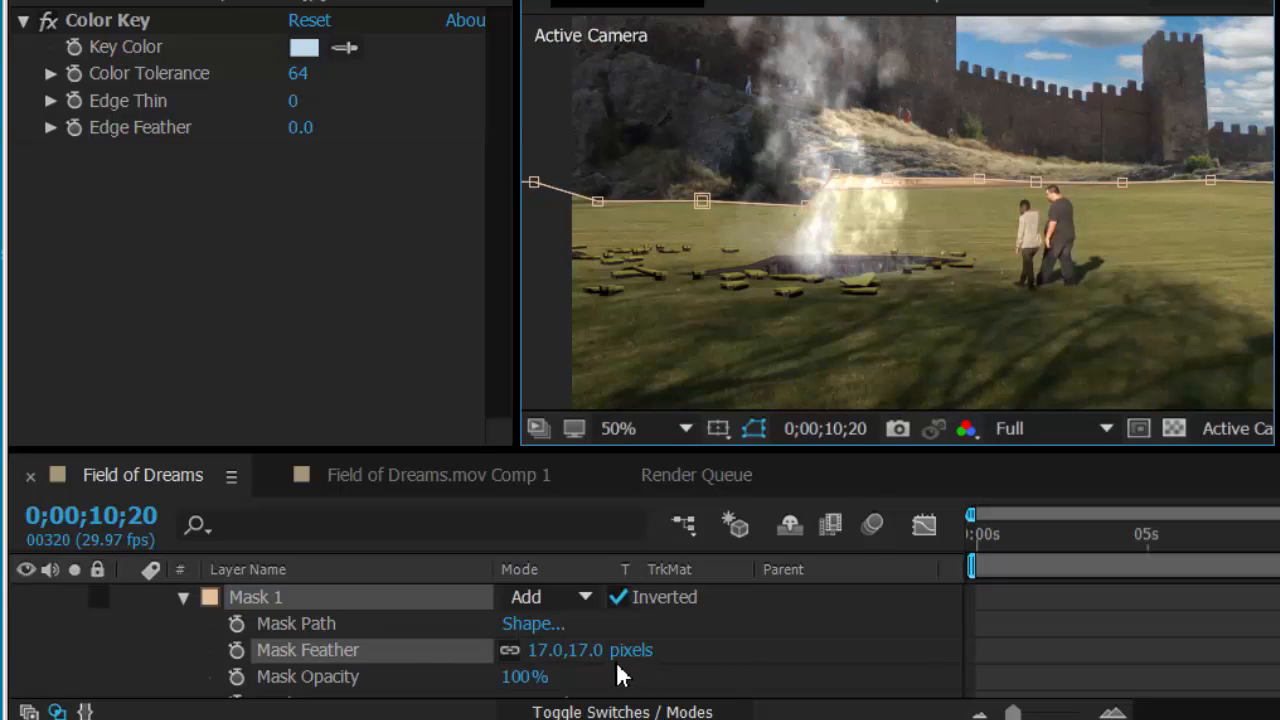
# Step: Set Mask 1's Mask Feather to 125 pixels and examine the fortress blend and the full mask outline at 25%
pyautogui.moveTo(594, 653); pyautogui.dragTo(720, 634)
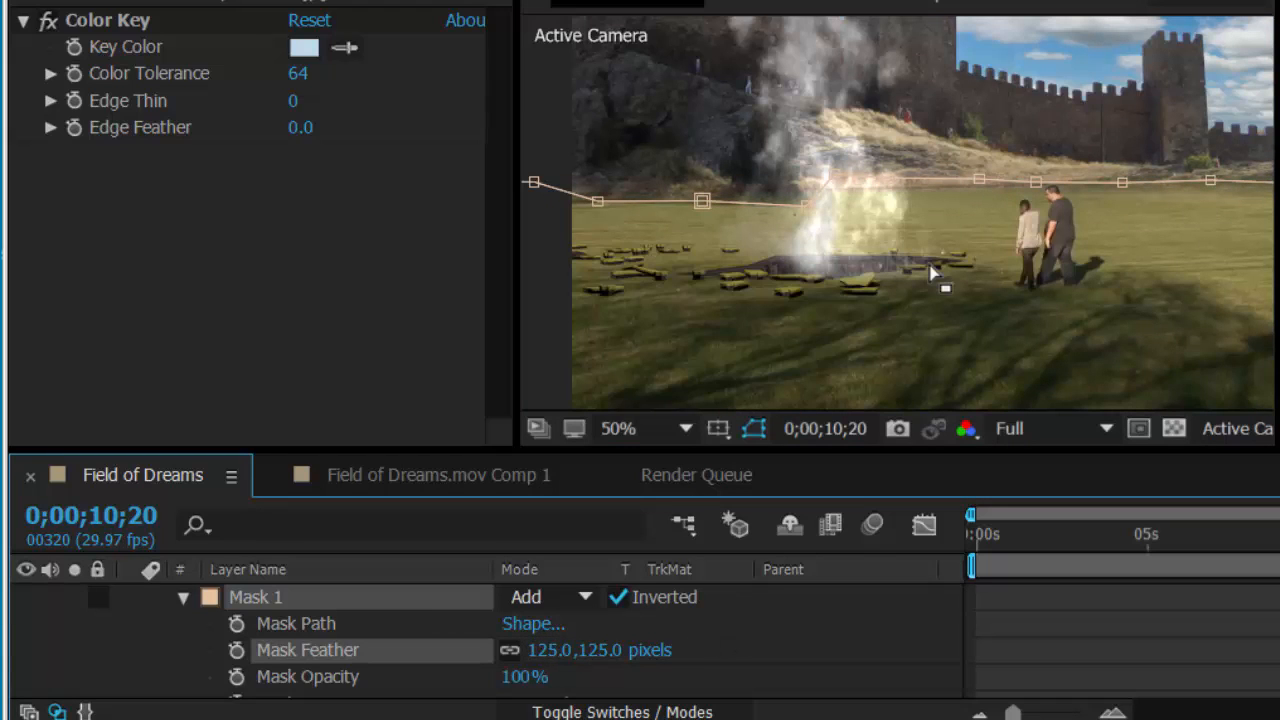
pyautogui.moveTo(981, 188); pyautogui.dragTo(943, 209)
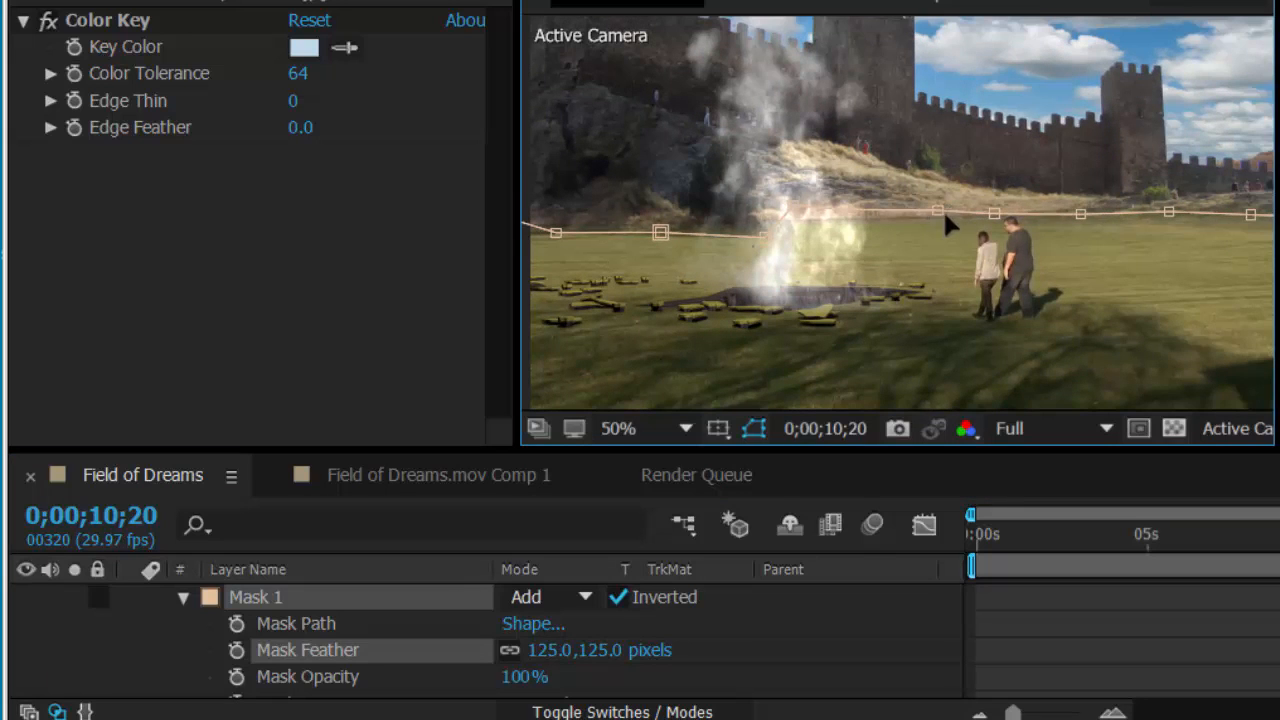
pyautogui.scroll(-1, 829, 204)
pyautogui.scroll(1, 831, 210)
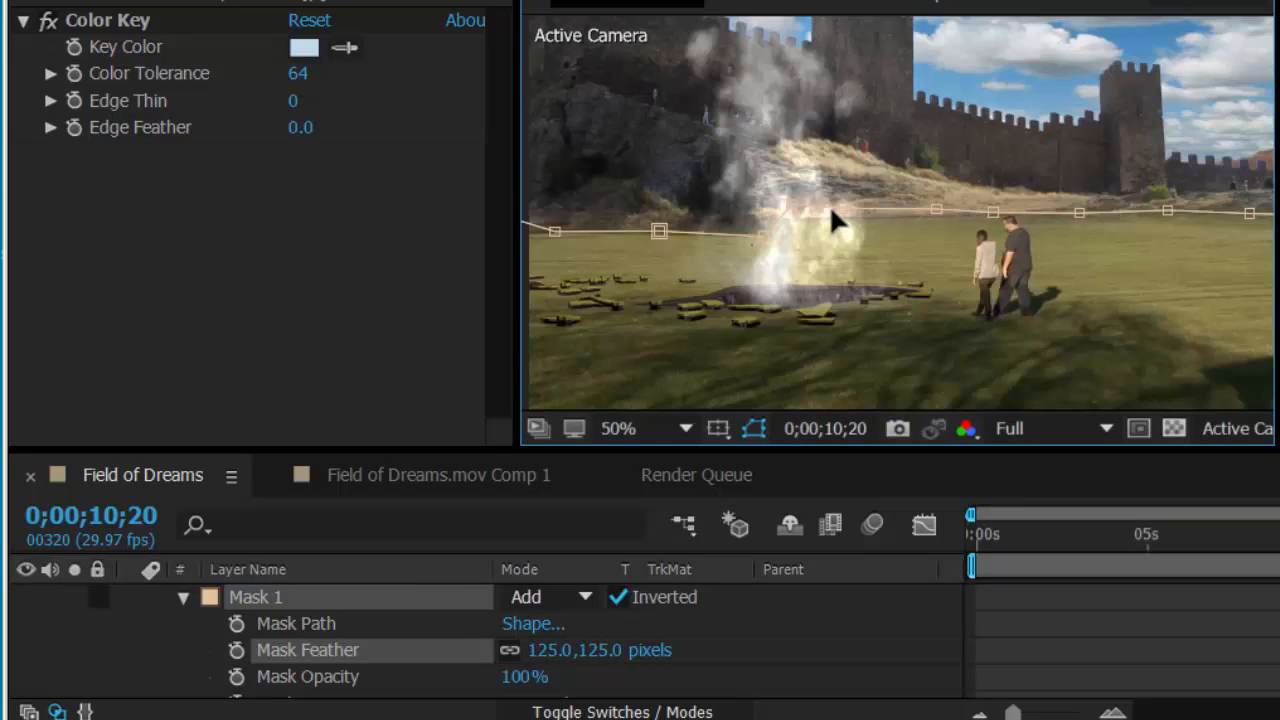
pyautogui.scroll(-1, 831, 210)
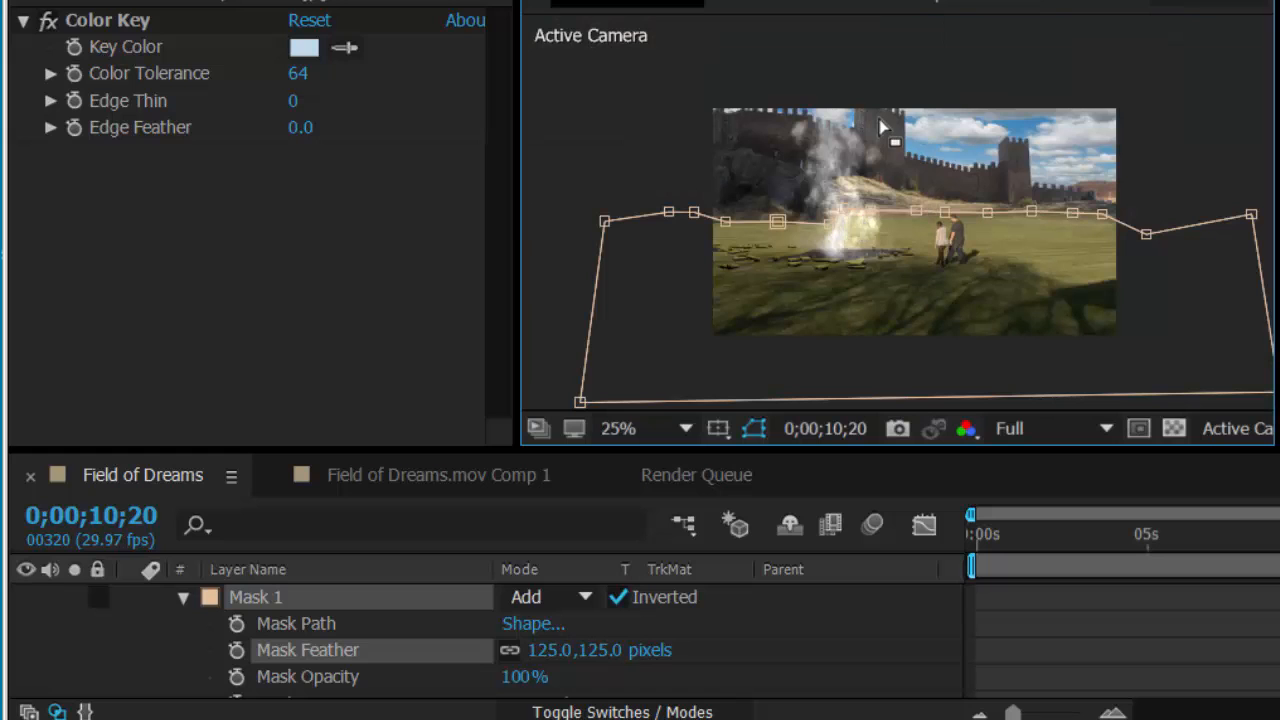